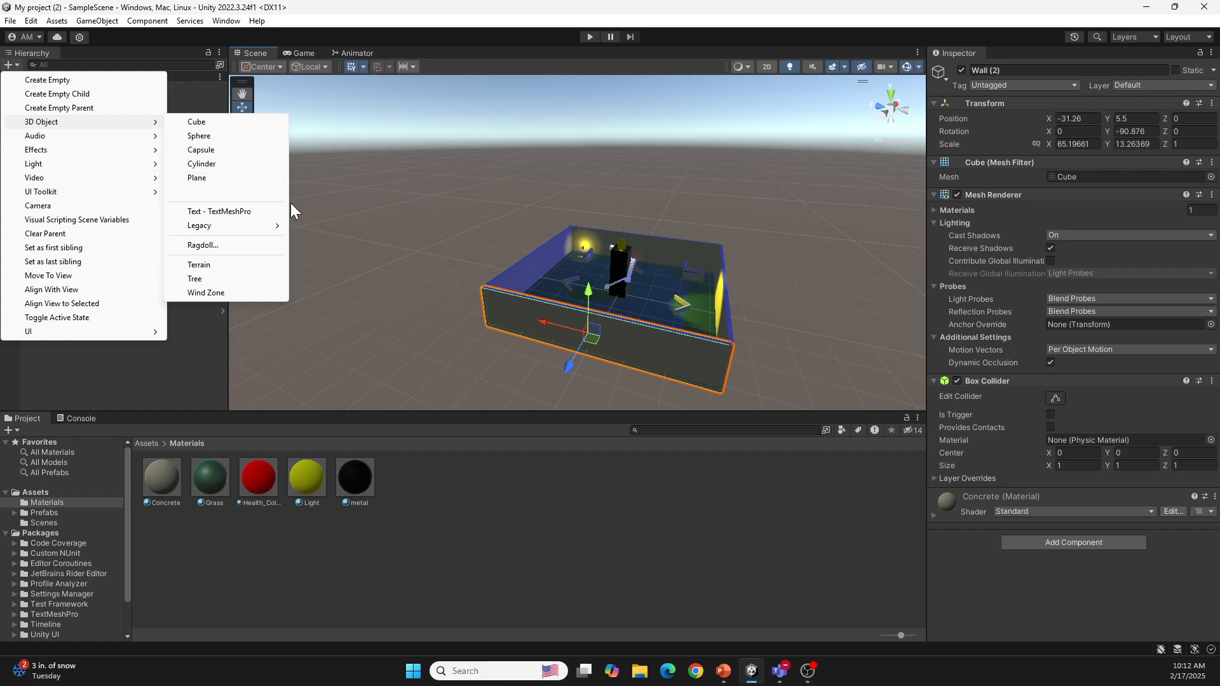
Step: Select the Floor plane in the scene and view the 3D object types available for creation
click(652, 305)
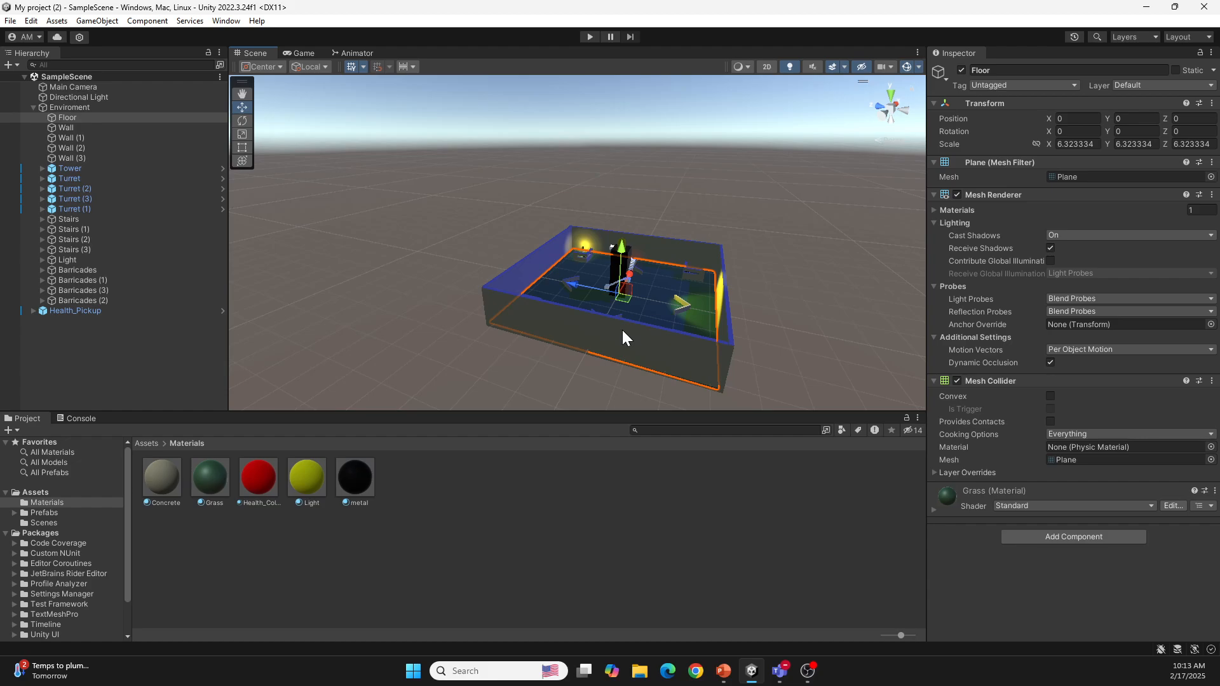
click(9, 64)
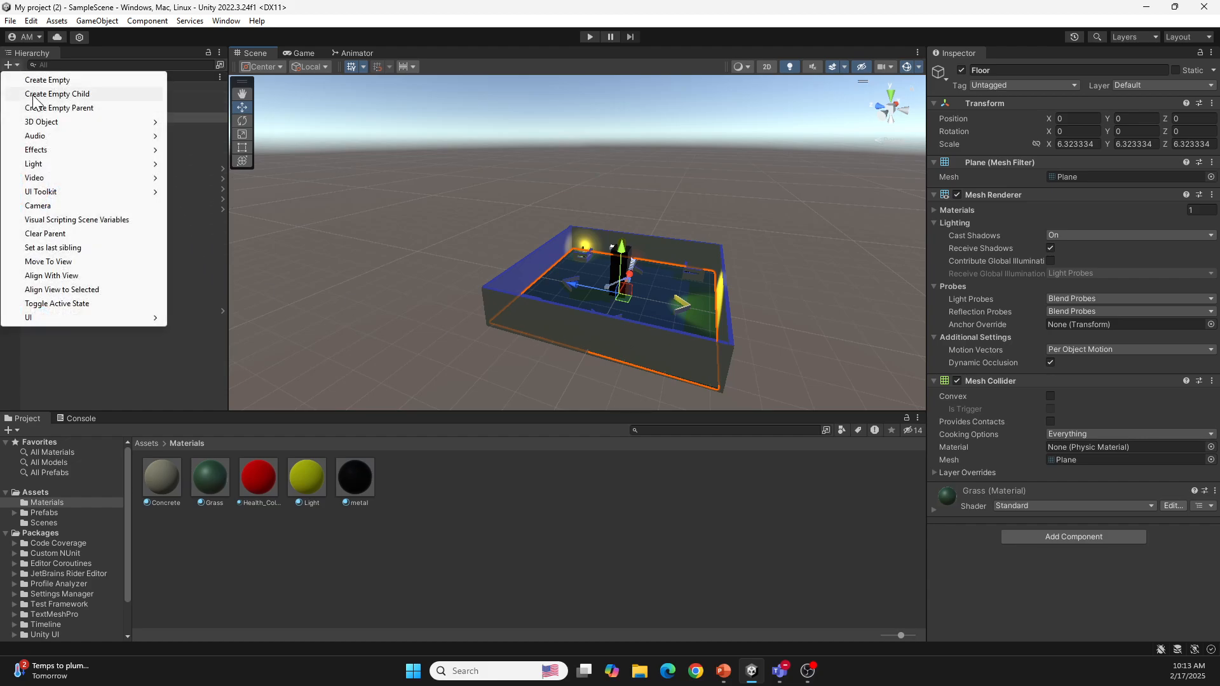
mouse_move(89, 122)
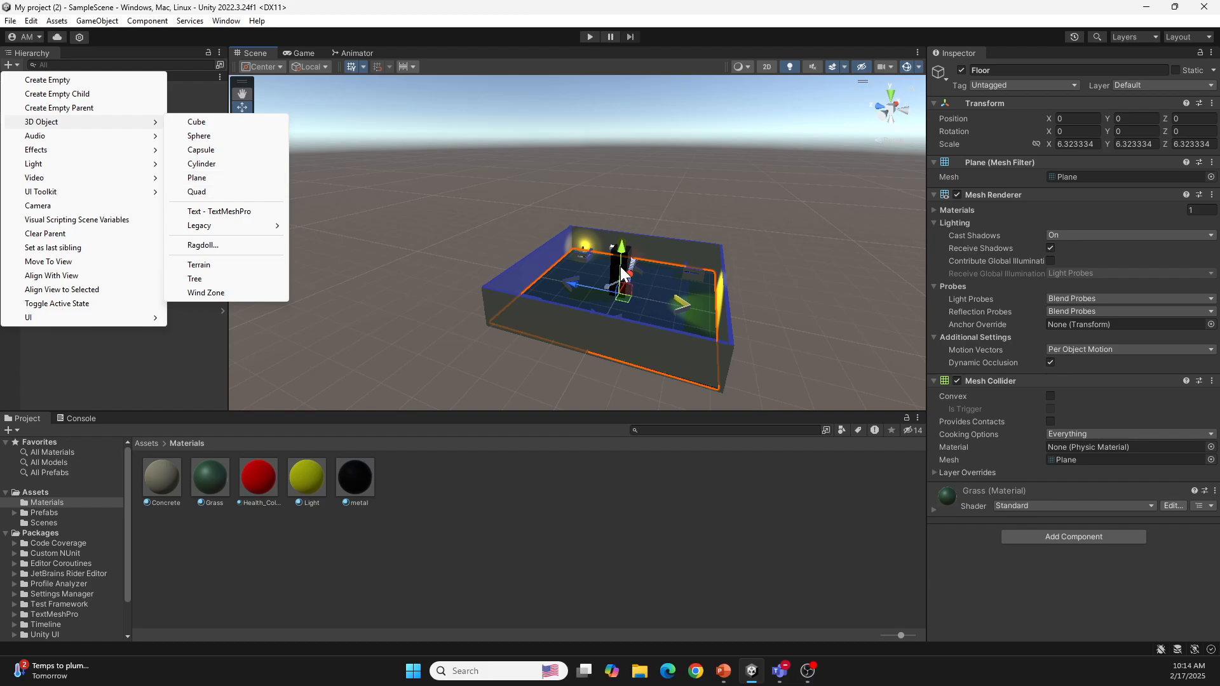
click(476, 236)
click(77, 118)
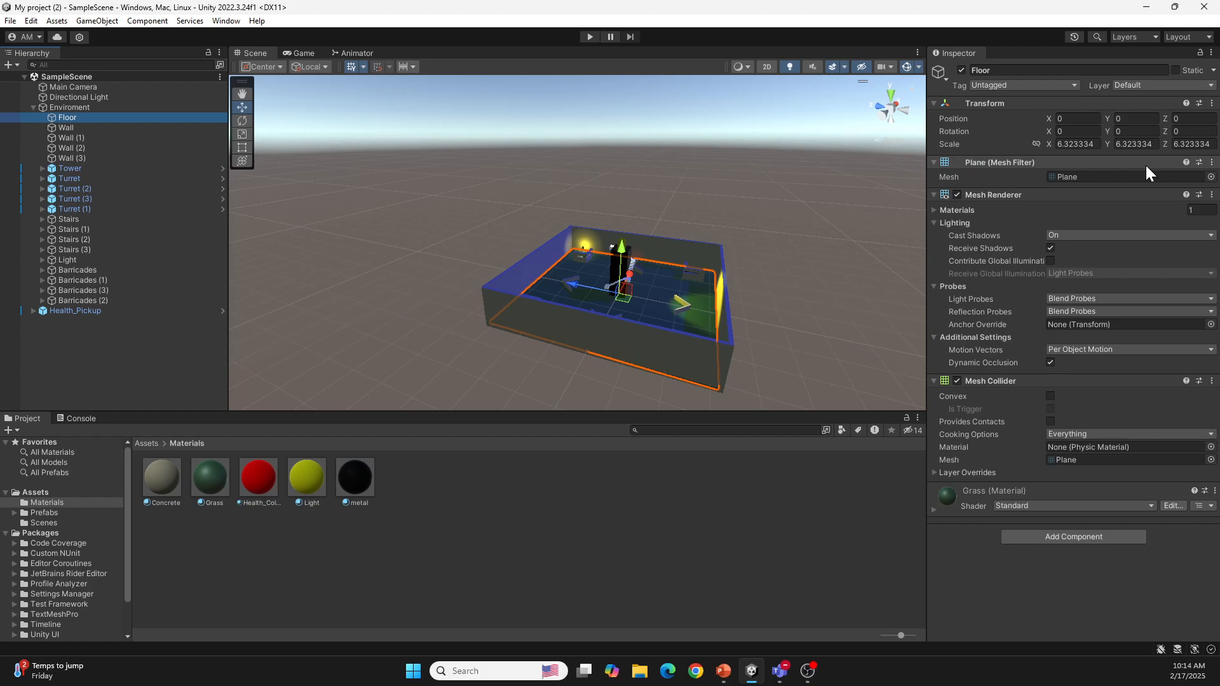
Step: Switch to PowerPoint and review the axis names and colours on the "Understanding 3D Space in Unity" slide
click(724, 671)
click(125, 430)
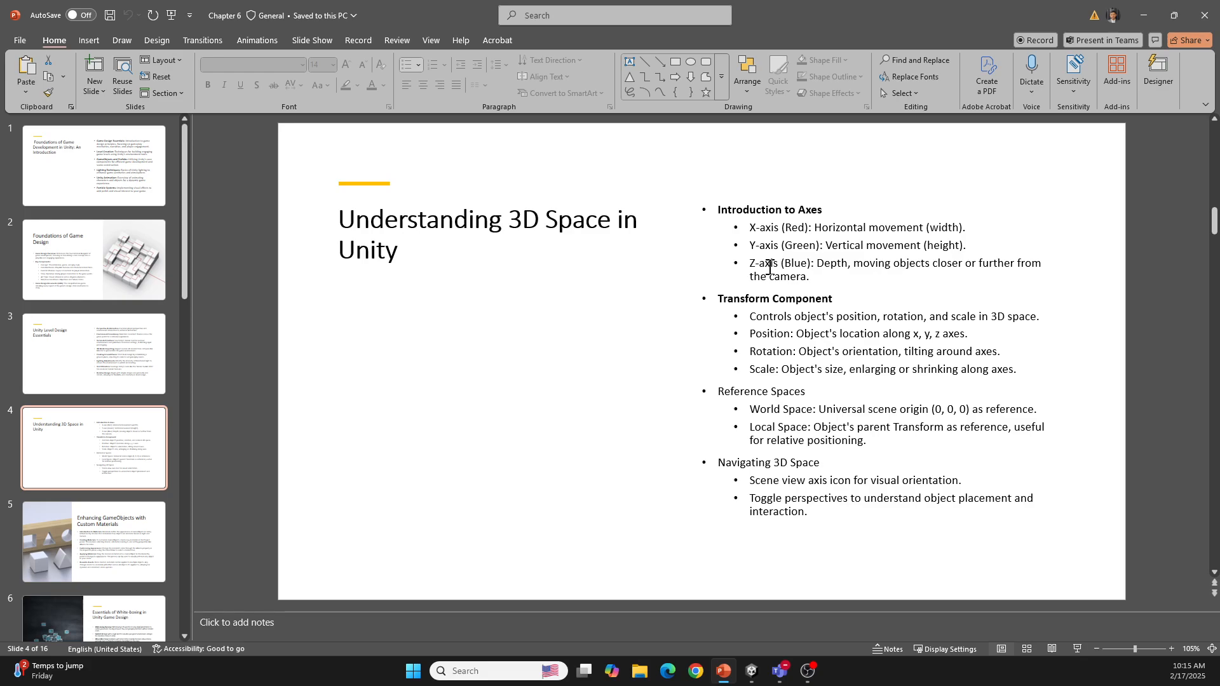
click(804, 226)
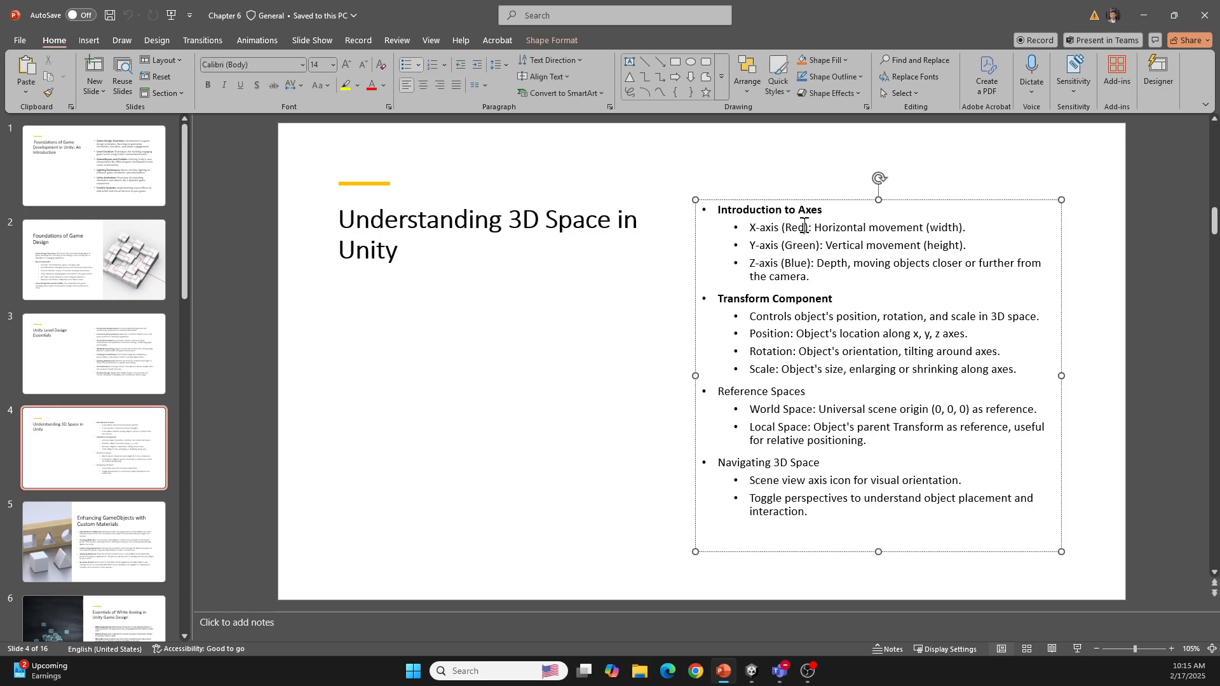
double_click(795, 227)
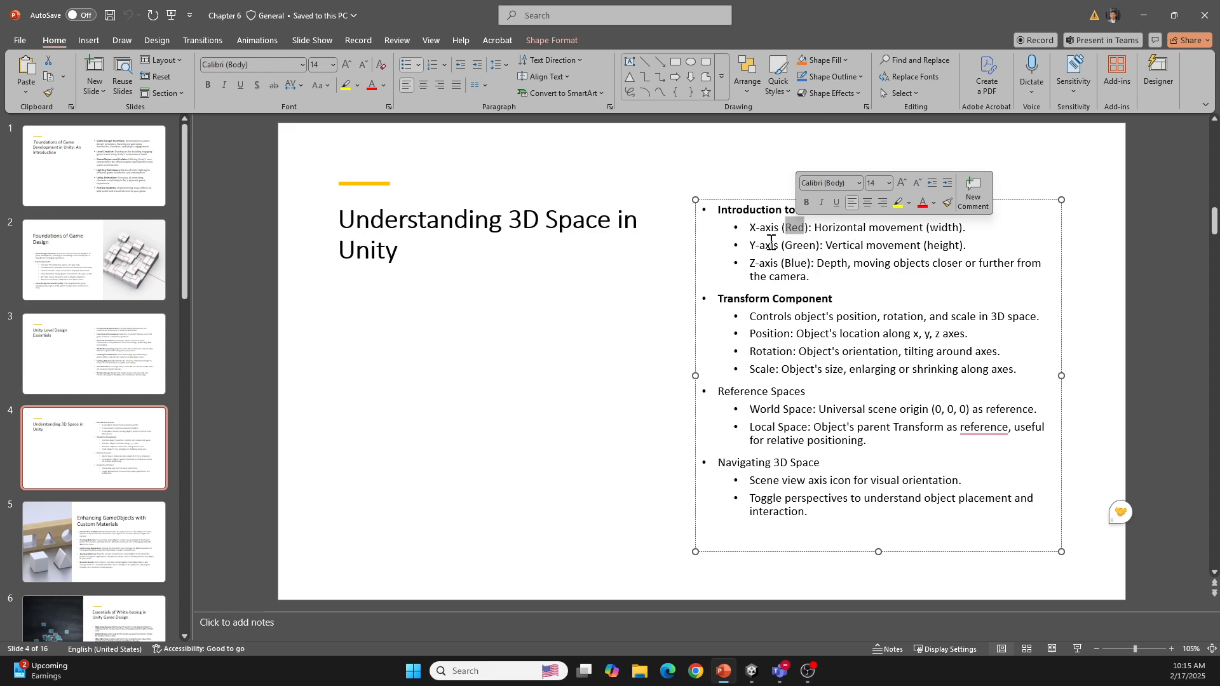
double_click(798, 247)
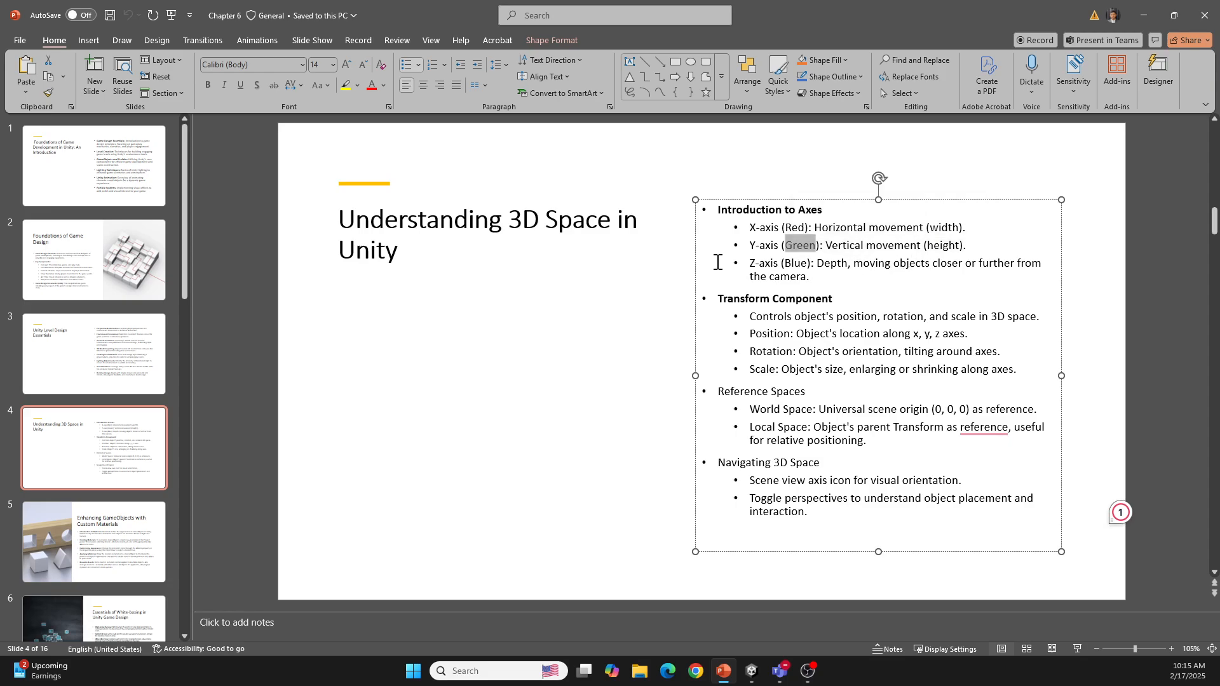
double_click(774, 262)
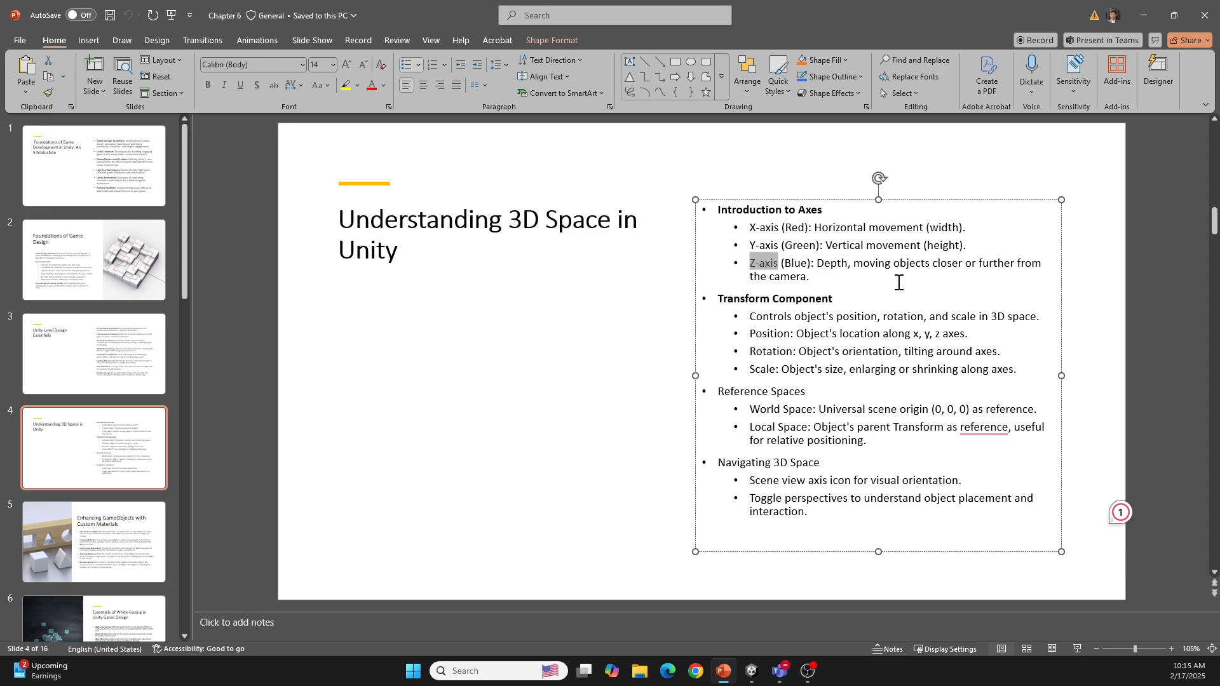
double_click(795, 262)
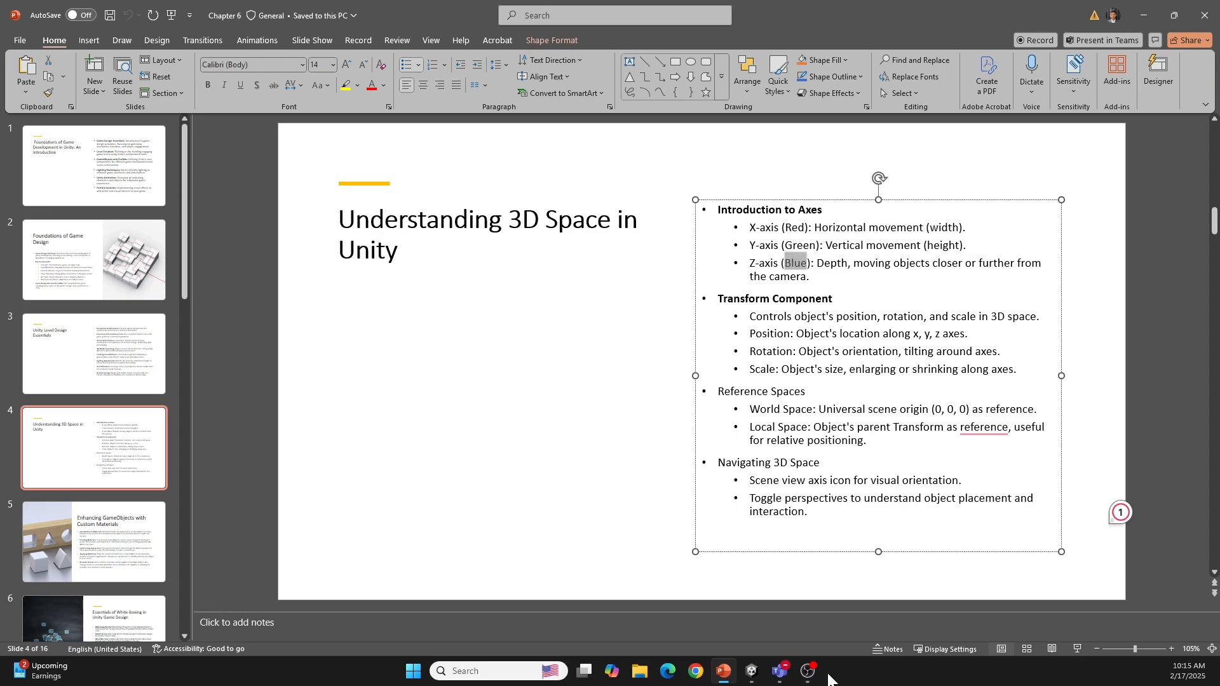
Step: Switch to Unity and examine the coloured axis arrows on the Floor in the scene
click(752, 671)
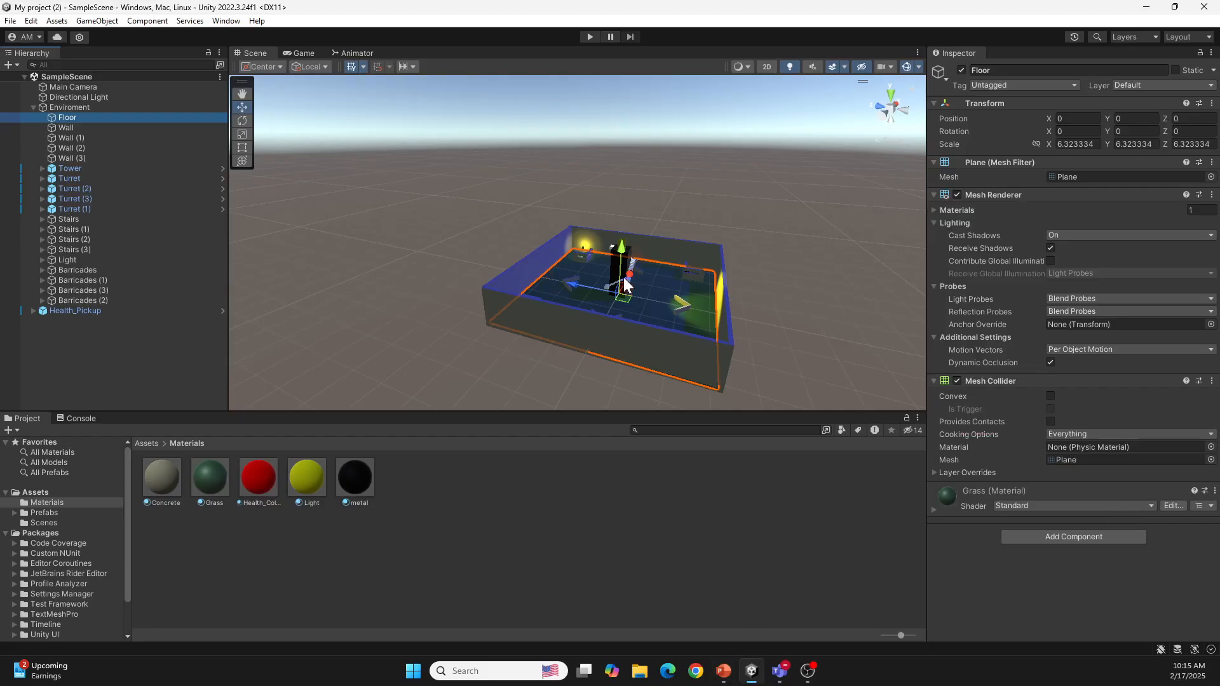
scroll(618, 303, up, 6)
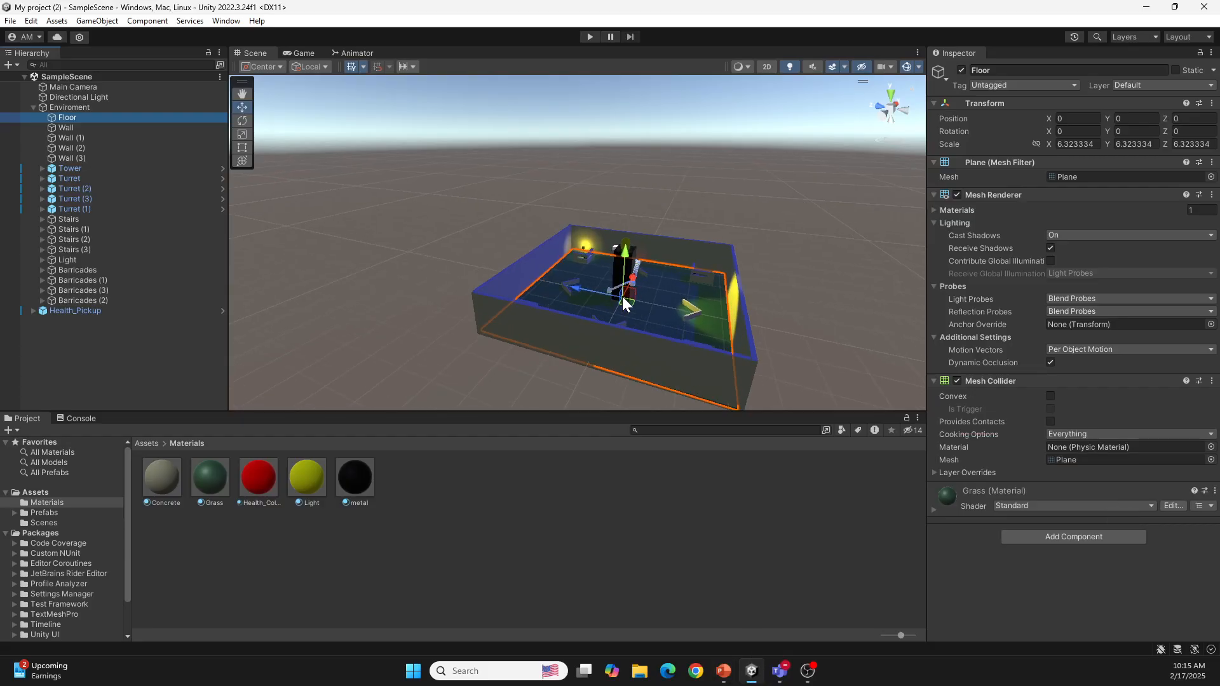
click(652, 286)
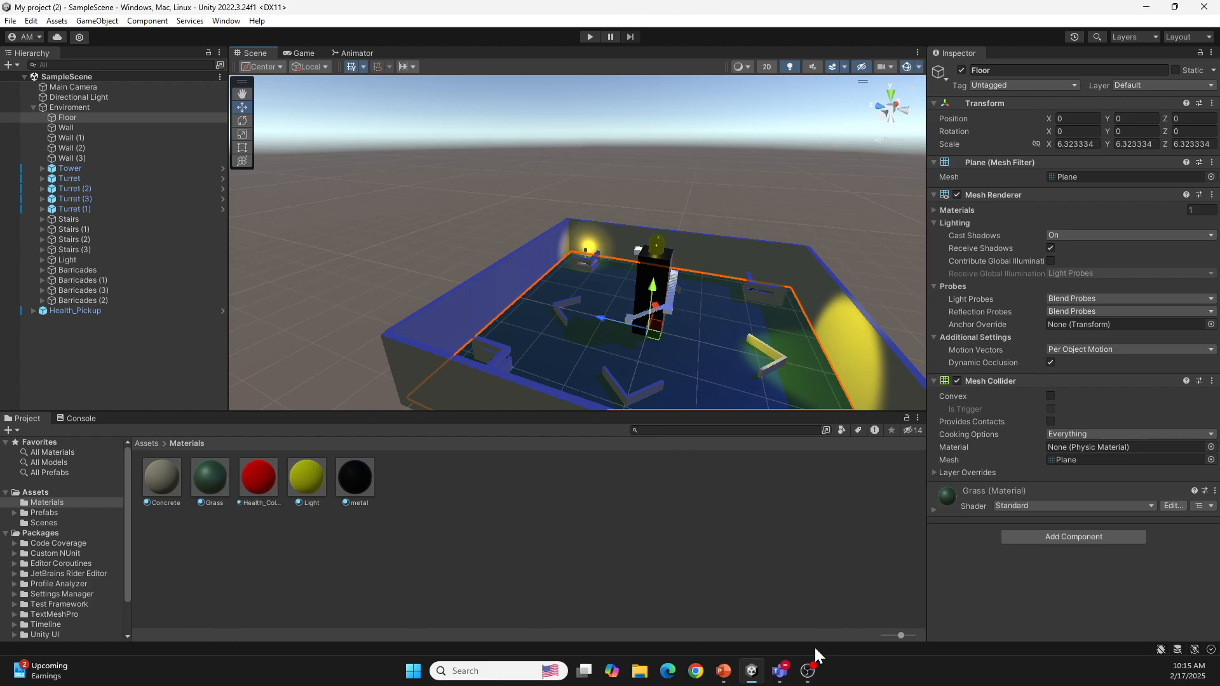
Step: Switch to PowerPoint and review the Transform Component slide and the "Enhancing GameObjects with Custom Materials" slide
click(725, 671)
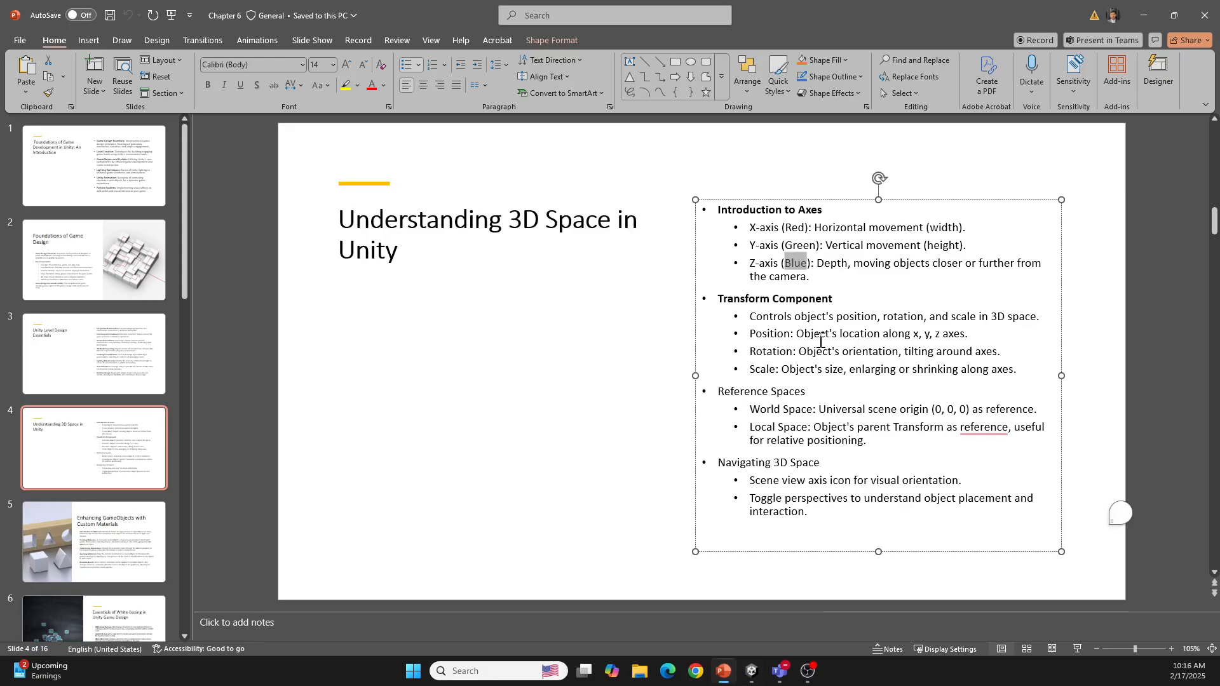
key(alt+Tab)
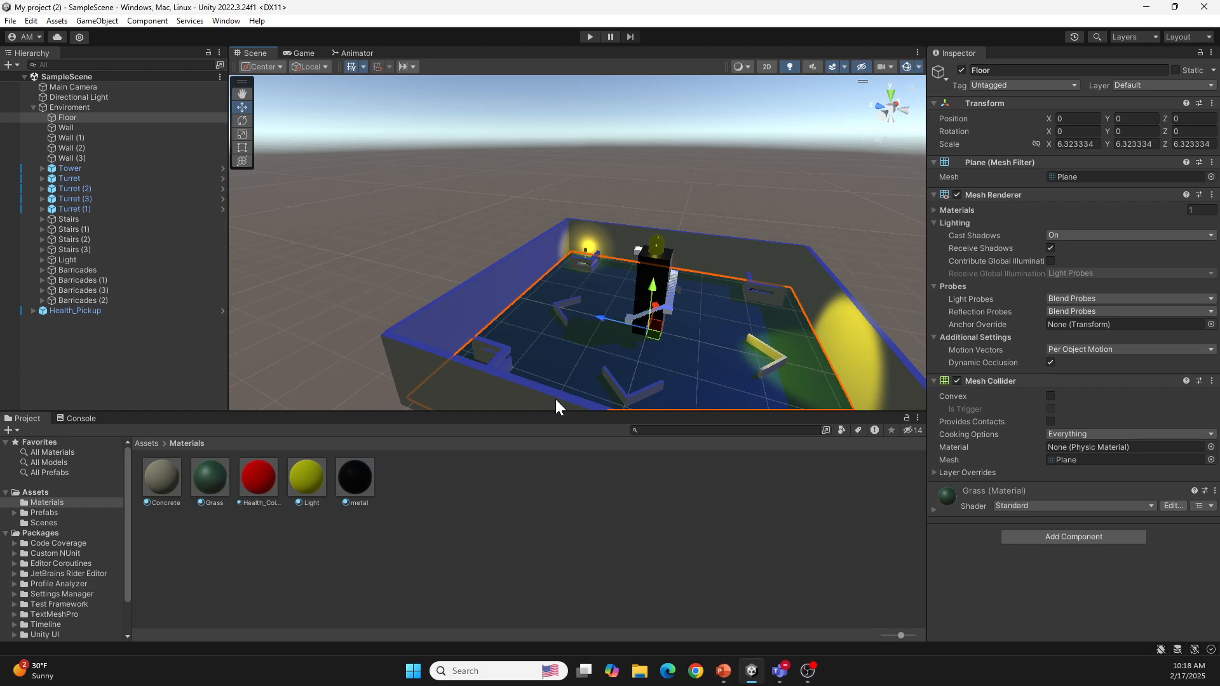
click(724, 671)
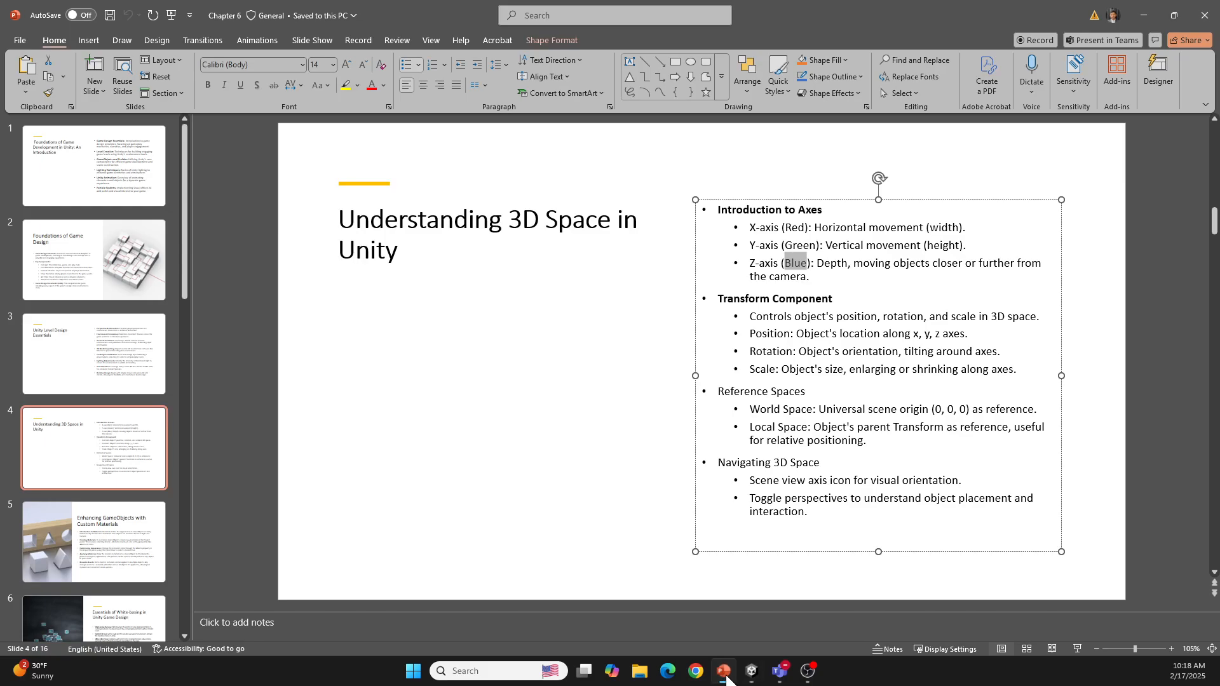
click(108, 548)
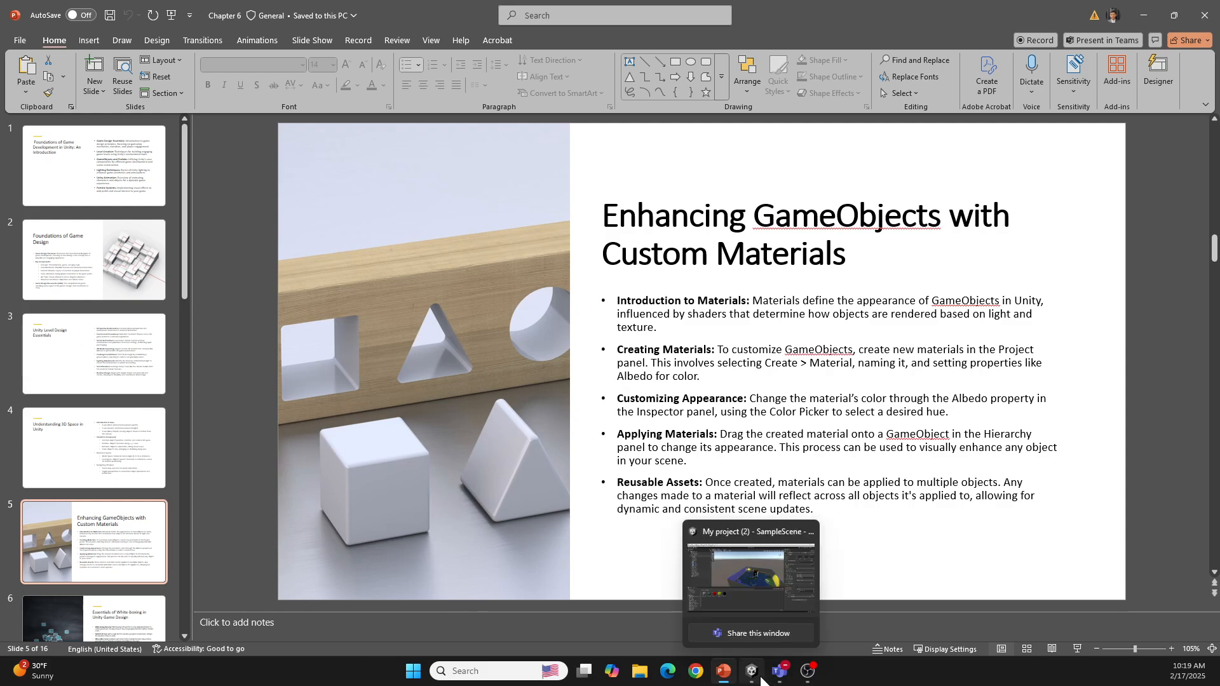
Step: Switch to Unity and create a new material named test in the Assets folder
click(752, 671)
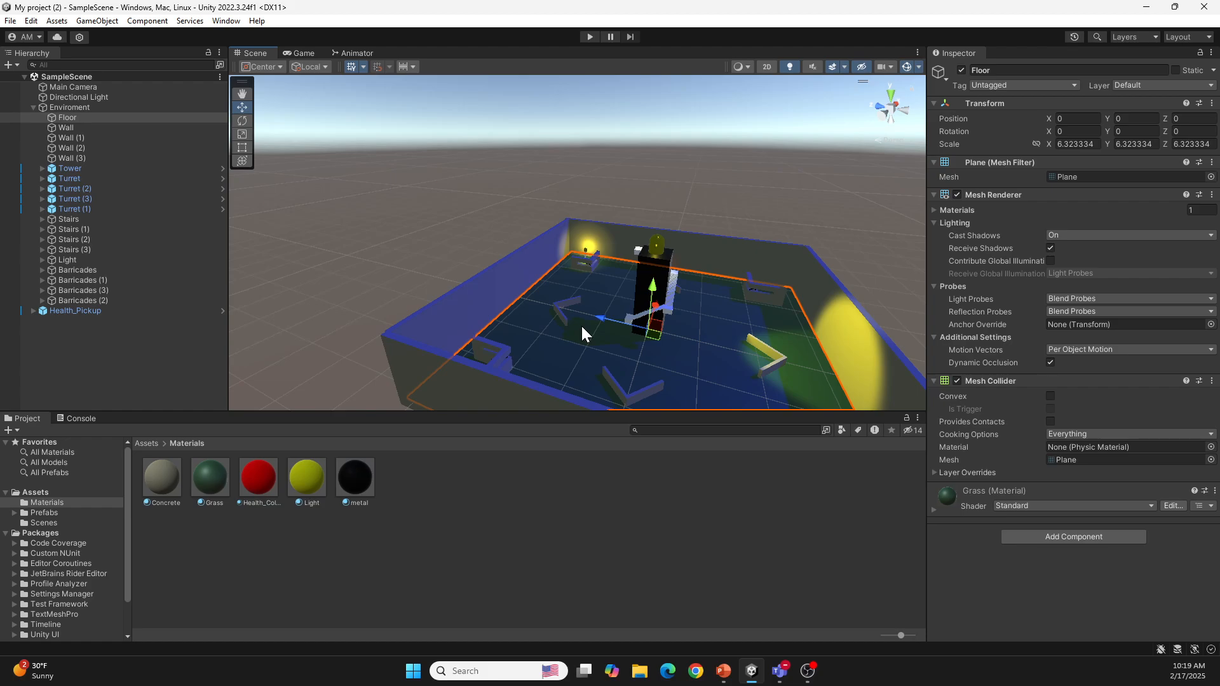
scroll(585, 325, down, 3)
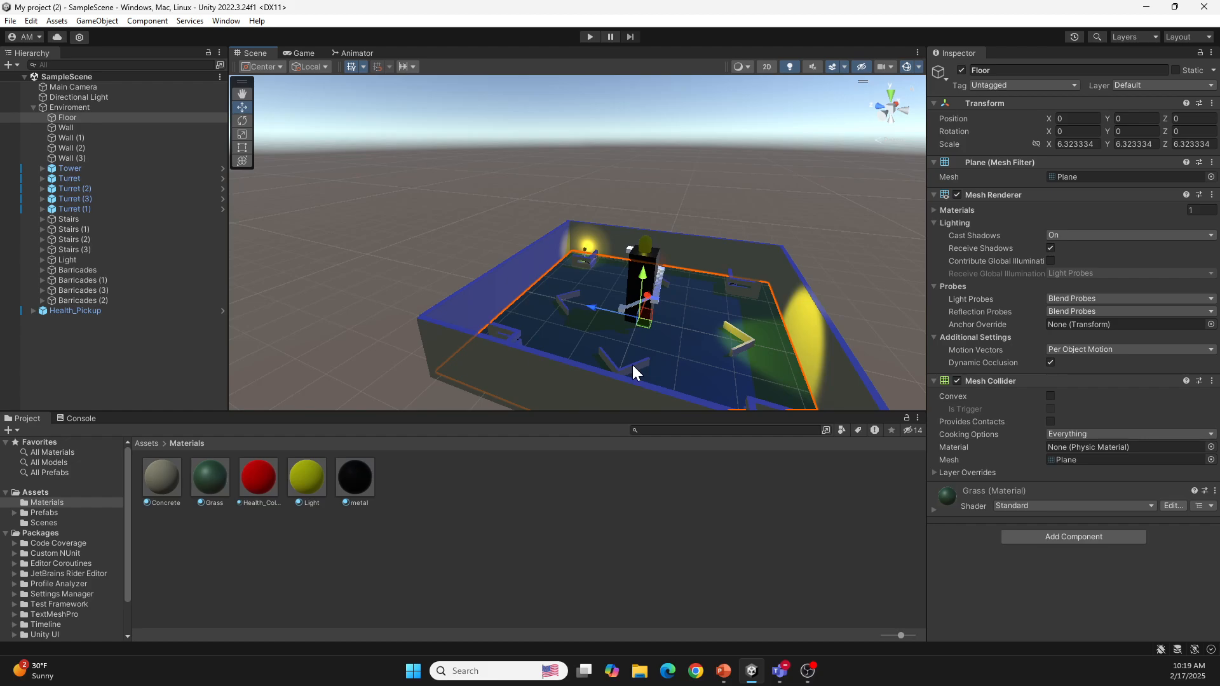
click(146, 444)
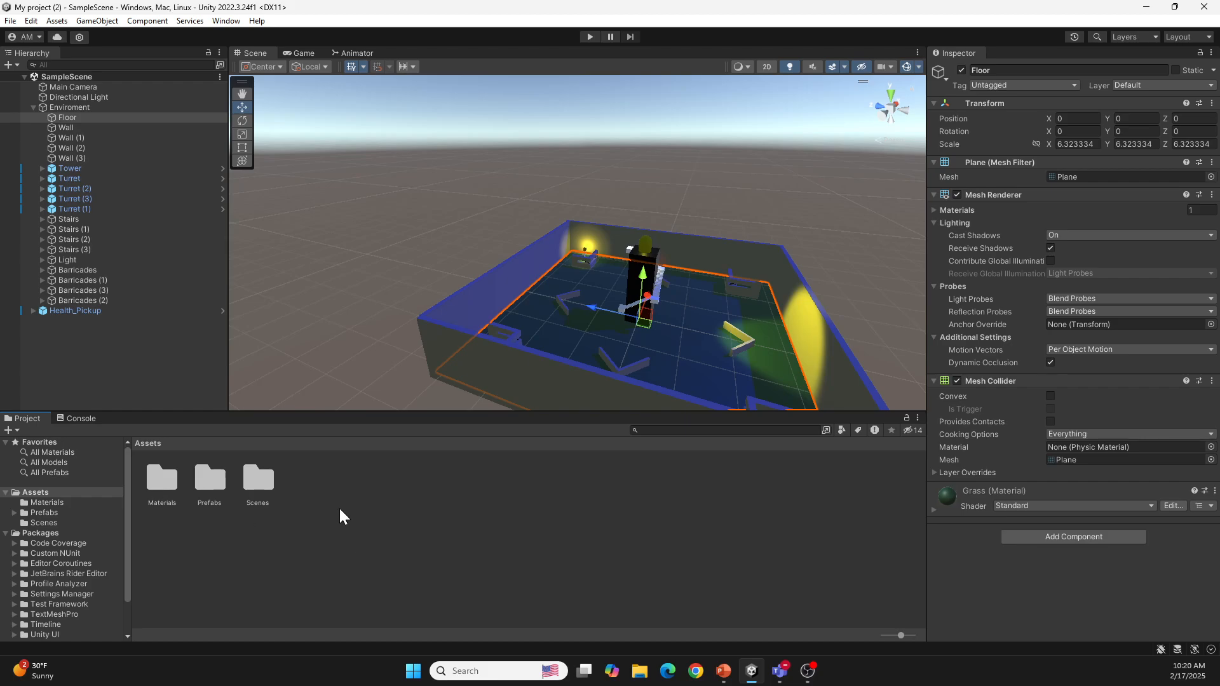
right_click(364, 506)
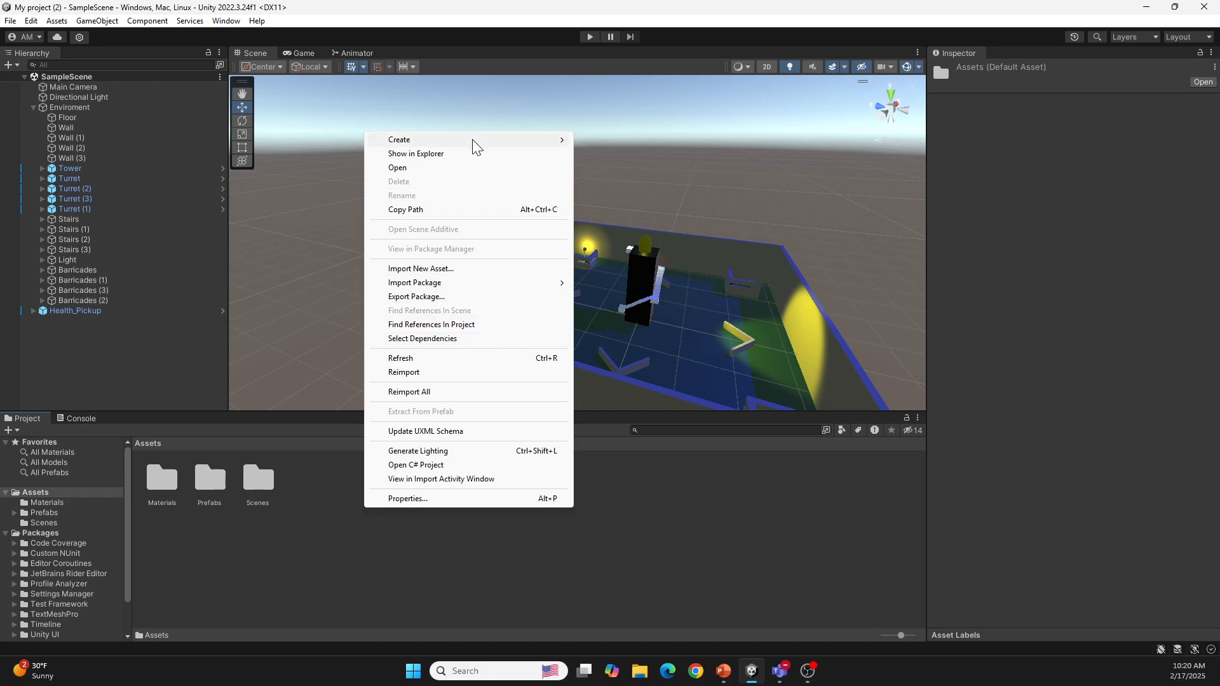
mouse_move(472, 139)
mouse_move(607, 137)
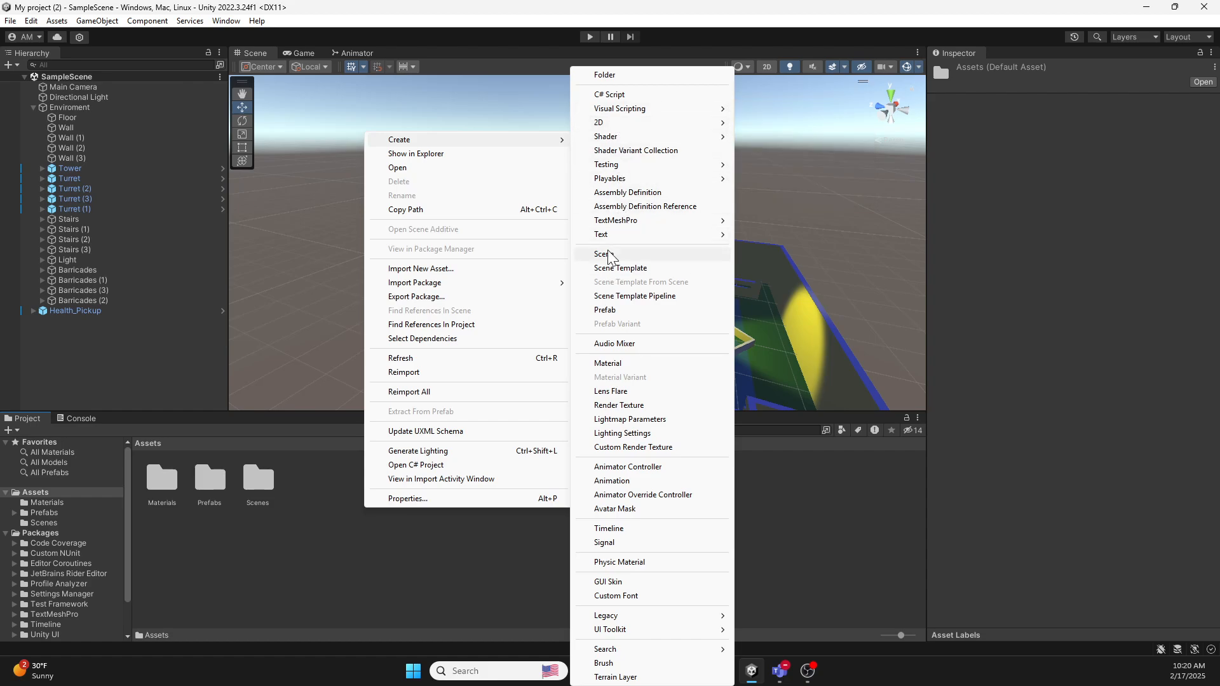
click(608, 363)
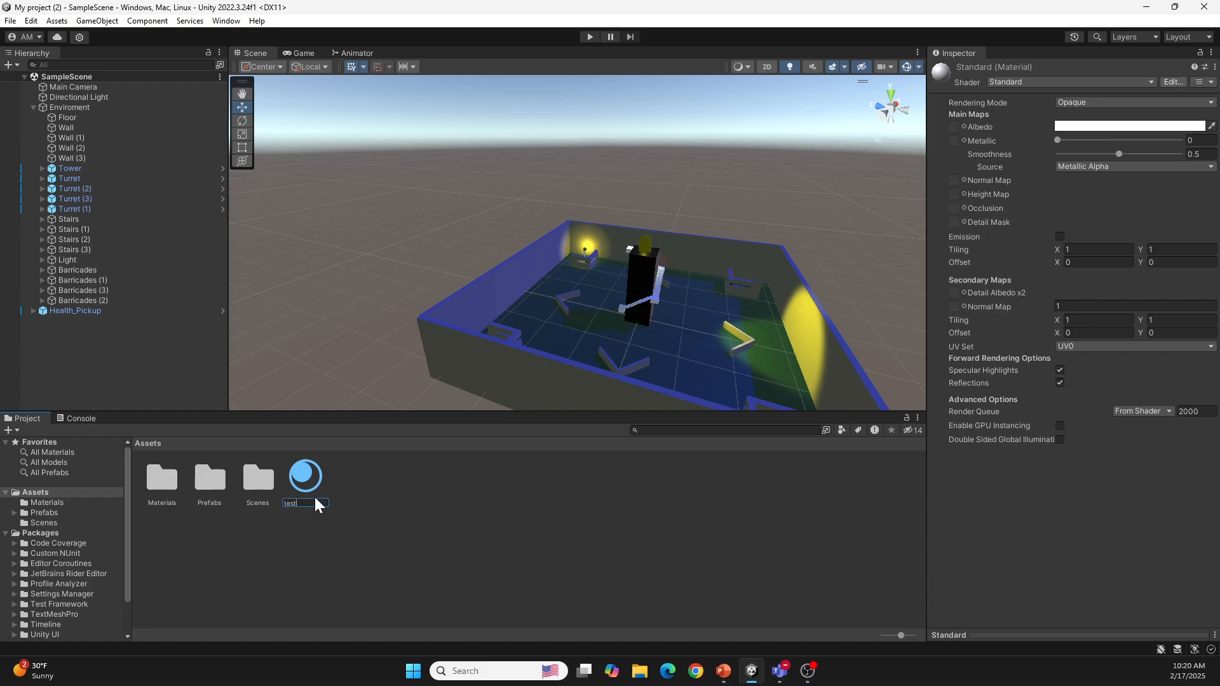
key(Return)
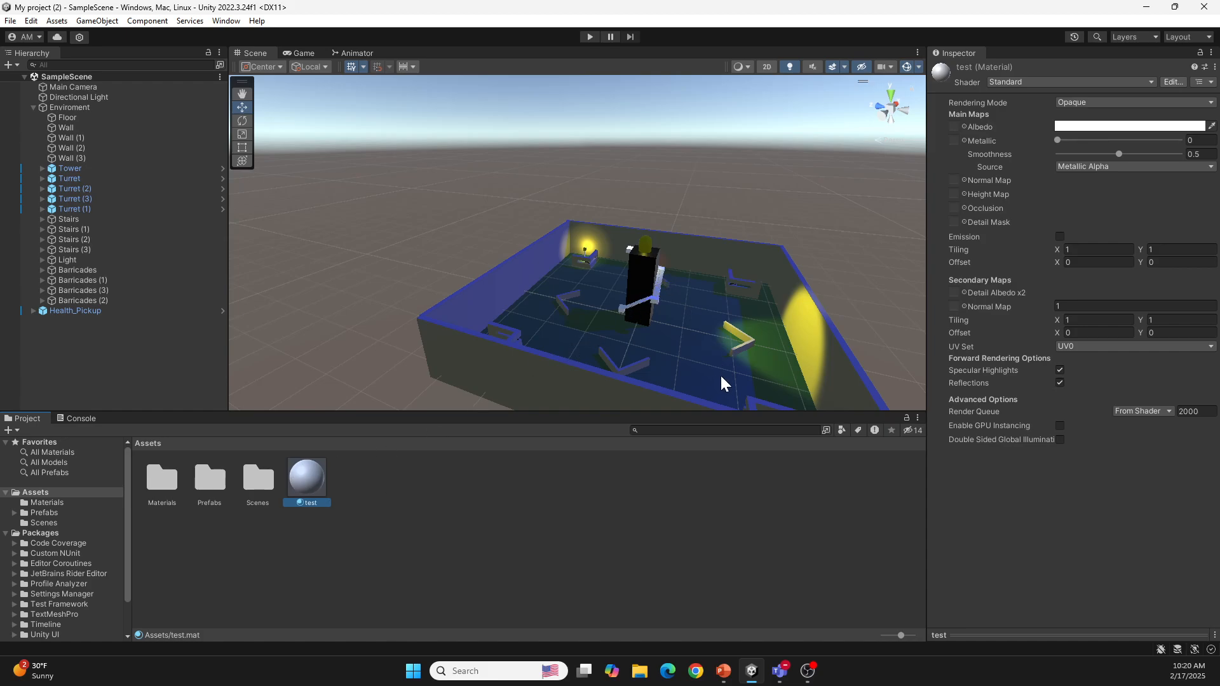
Step: View the Floor's material in its properties and reselect the test material
click(691, 323)
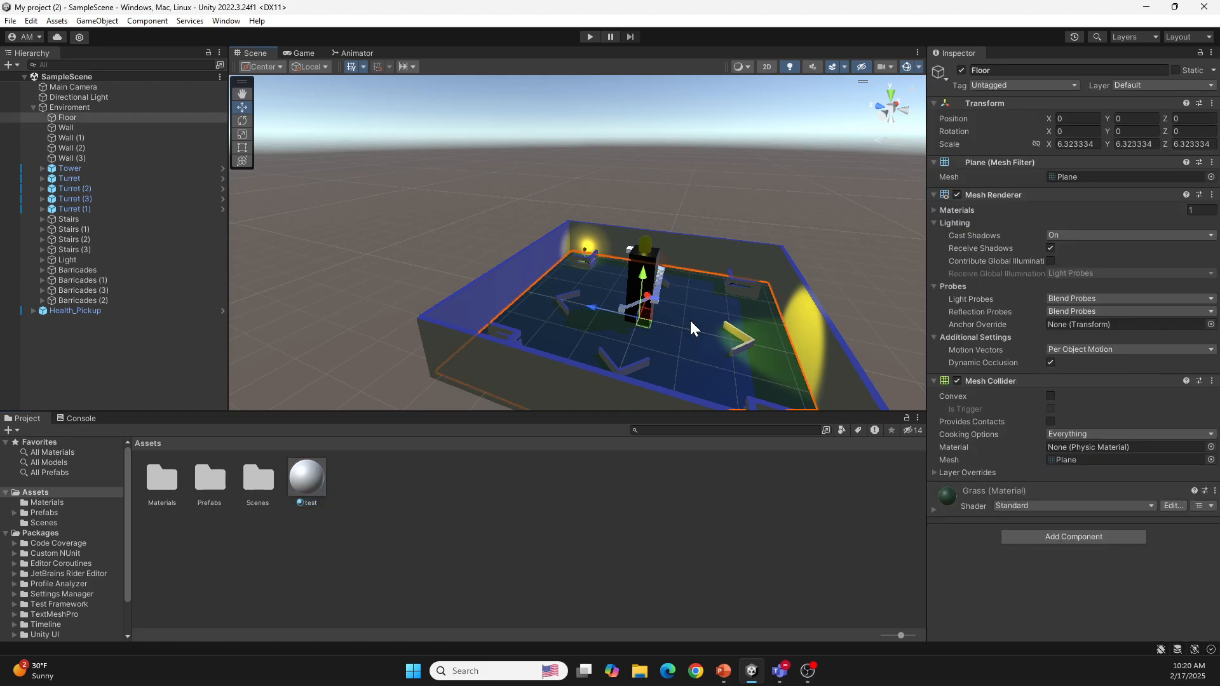
click(293, 485)
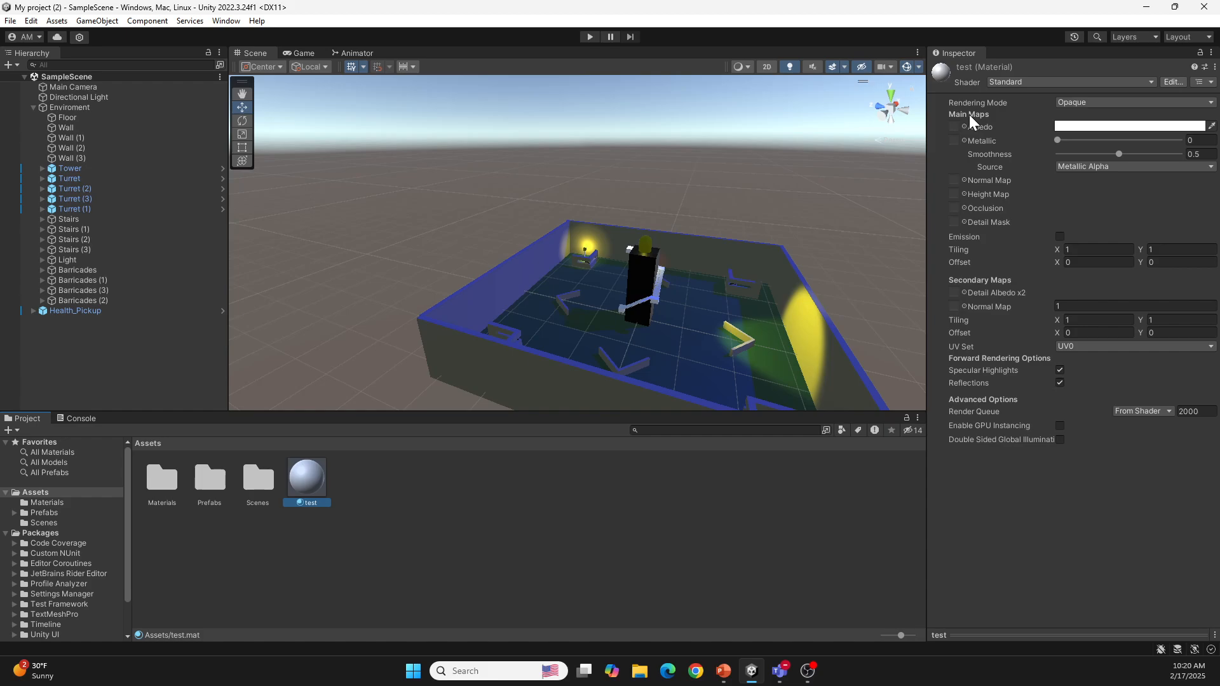
click(312, 503)
key(Return)
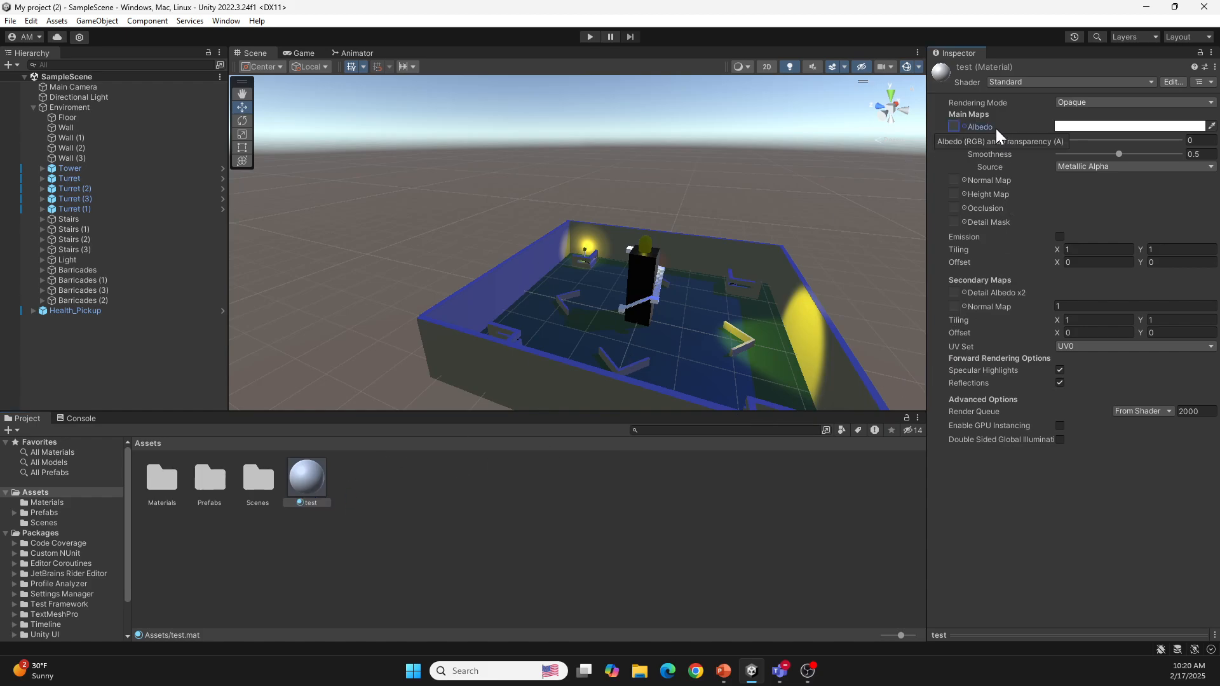
Step: Try to make the test material's albedo blue by changing only the hue
click(1087, 127)
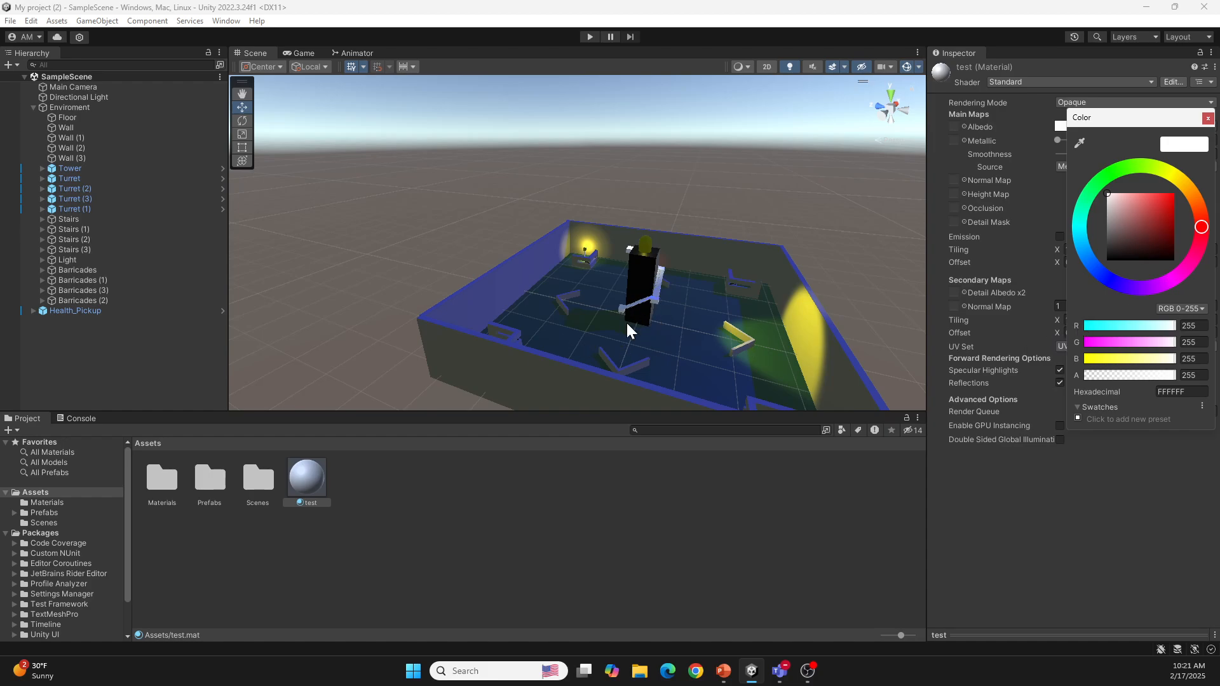
click(1104, 277)
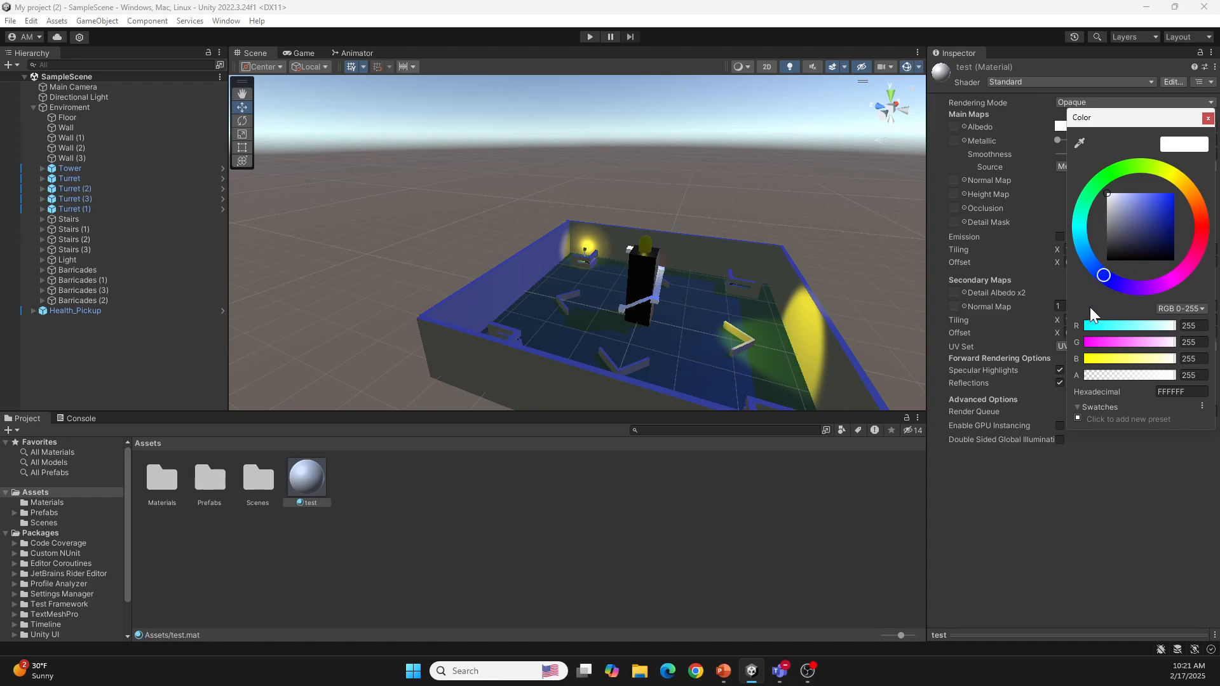
click(1113, 534)
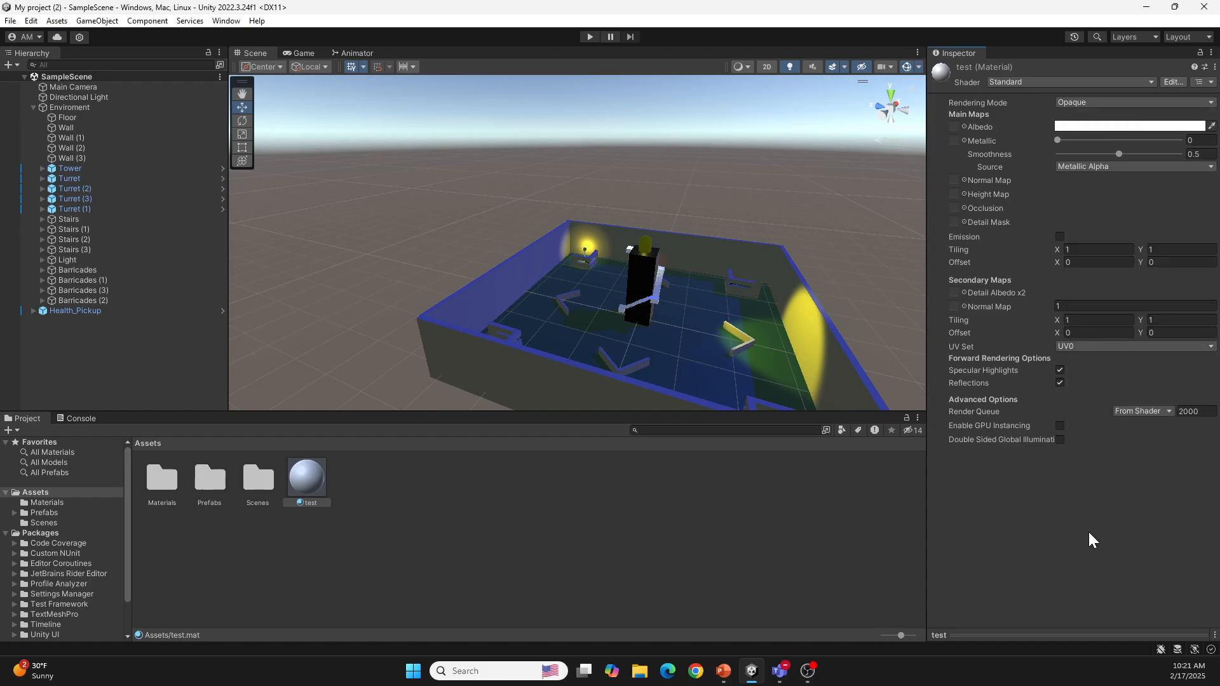
click(1130, 127)
click(1113, 280)
click(1112, 279)
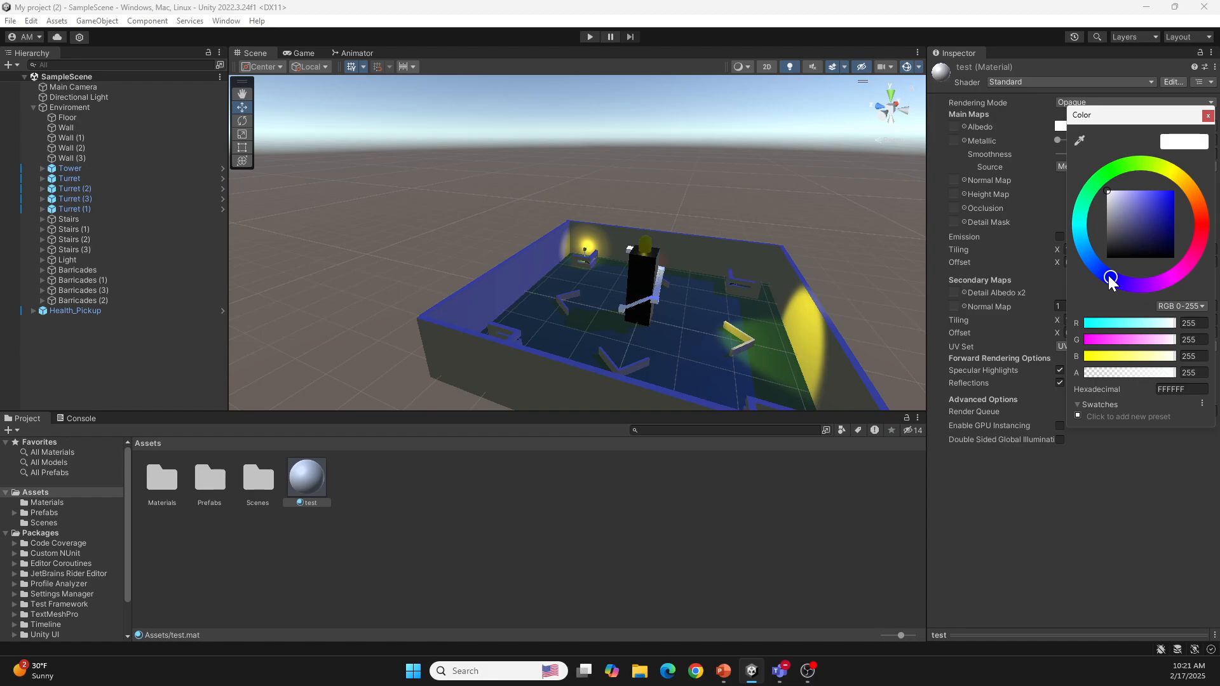
click(1122, 447)
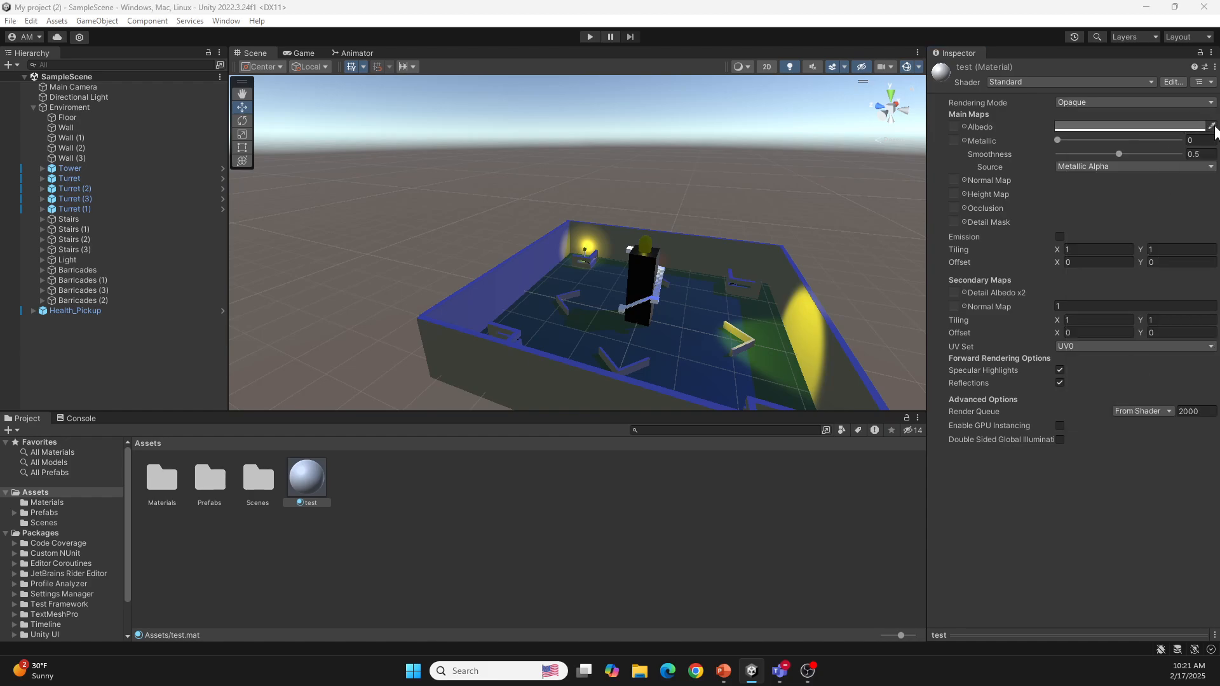
Step: Set the test material's albedo to a saturated blue, hexadecimal 141CF6
click(1189, 126)
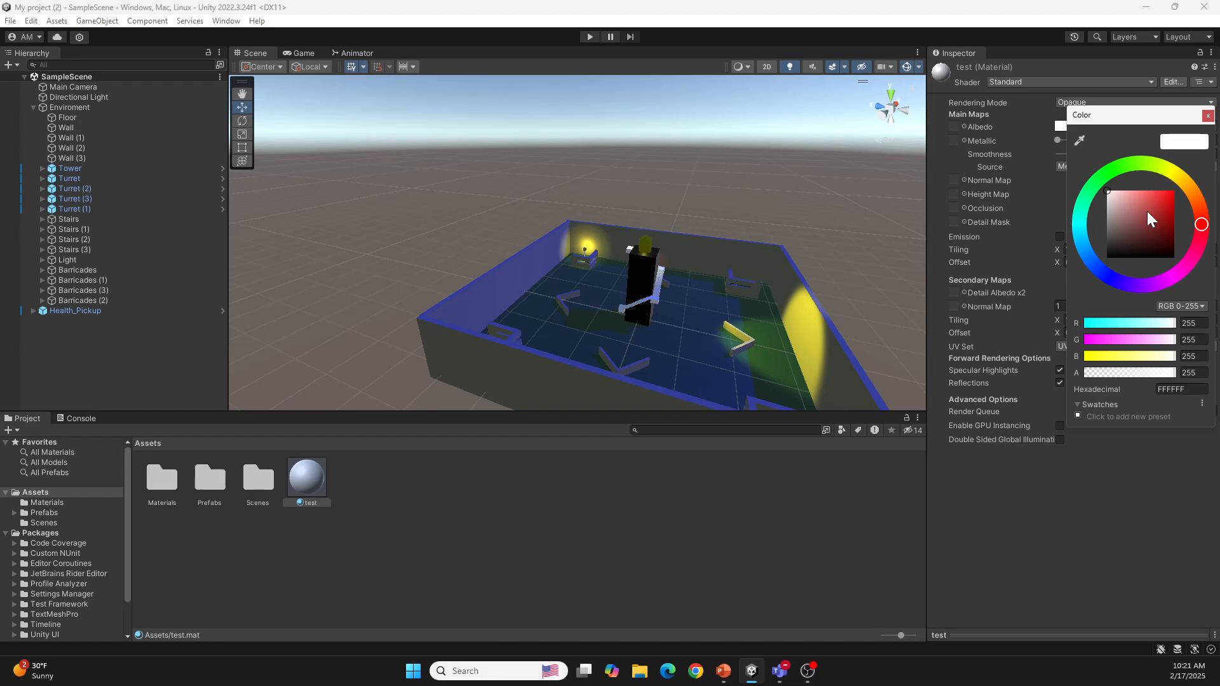
click(1110, 272)
click(1169, 192)
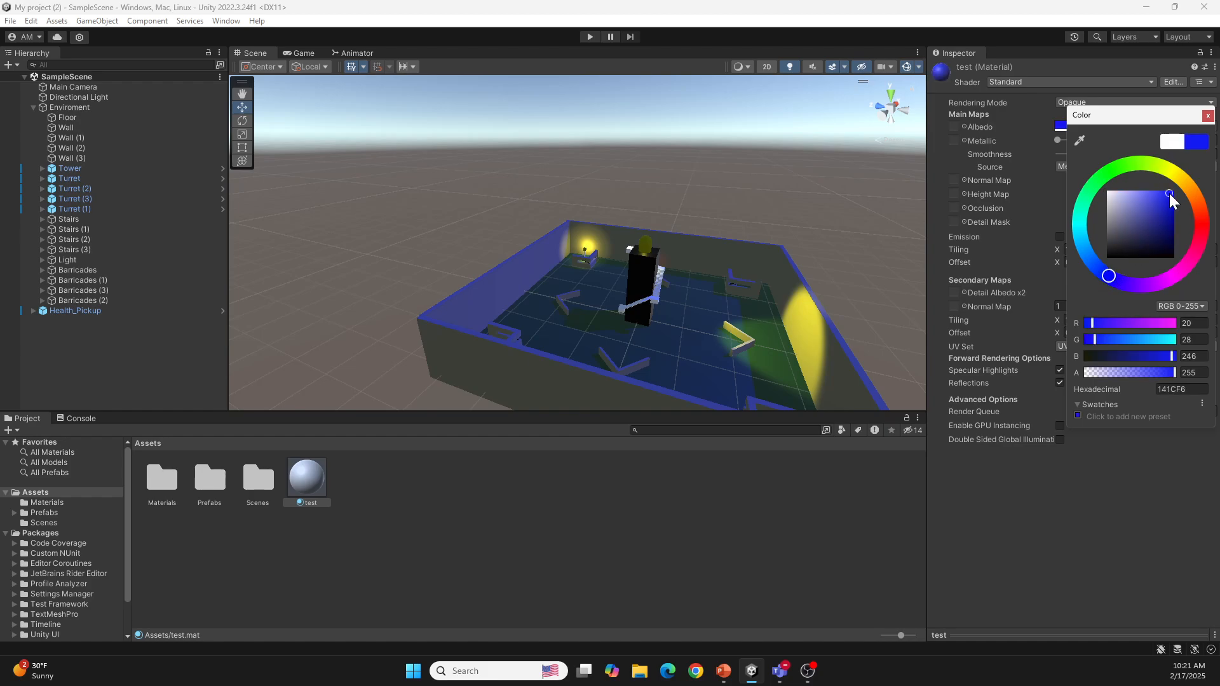
click(1207, 116)
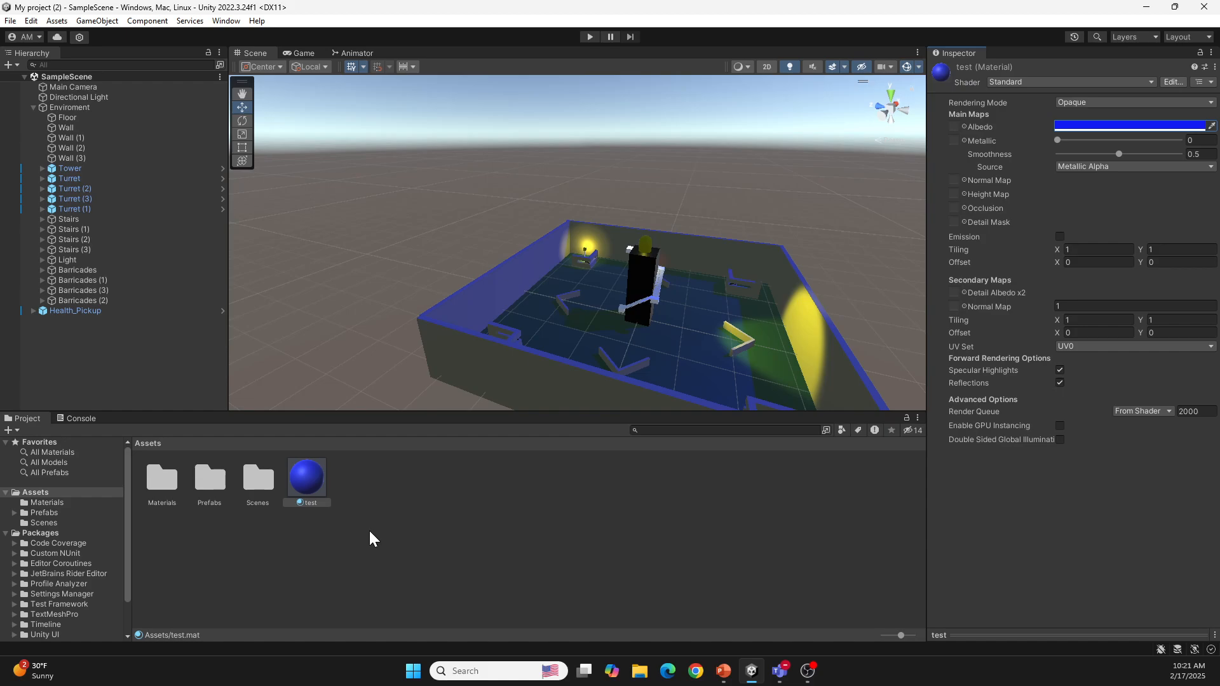
Step: Apply the test material to the arena's Floor in the scene
drag(321, 490, 668, 333)
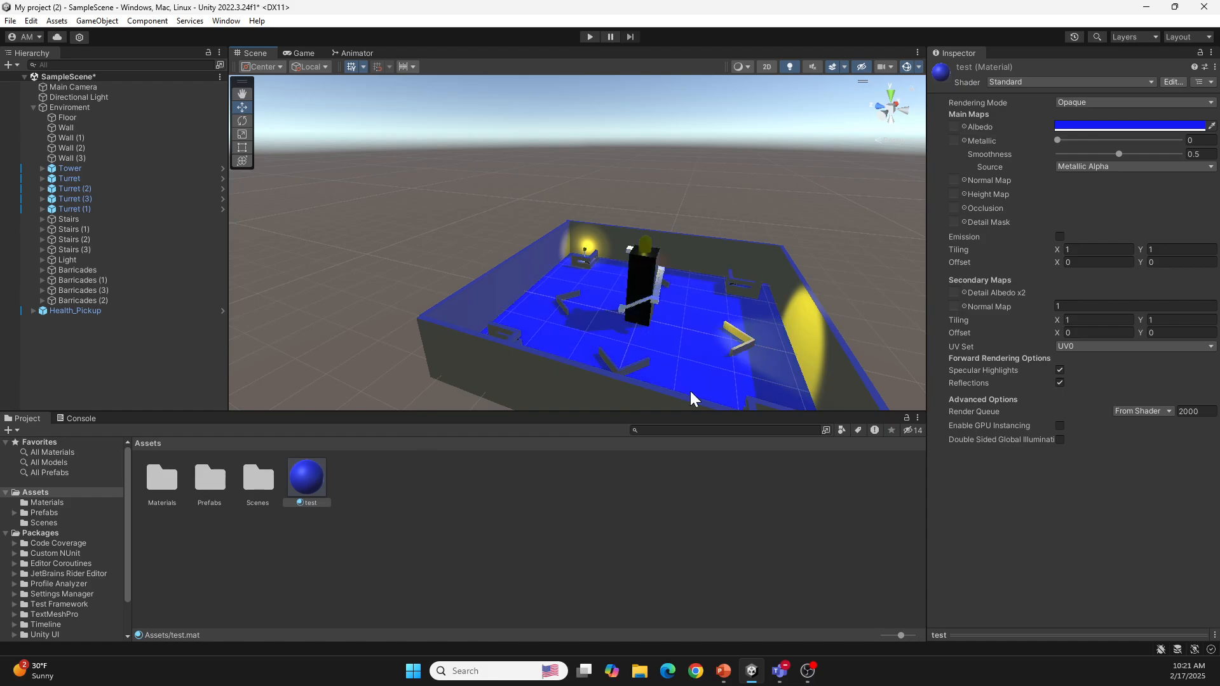
Step: View the Grass material in the Materials folder, and reselect the test material in Assets
double_click(175, 488)
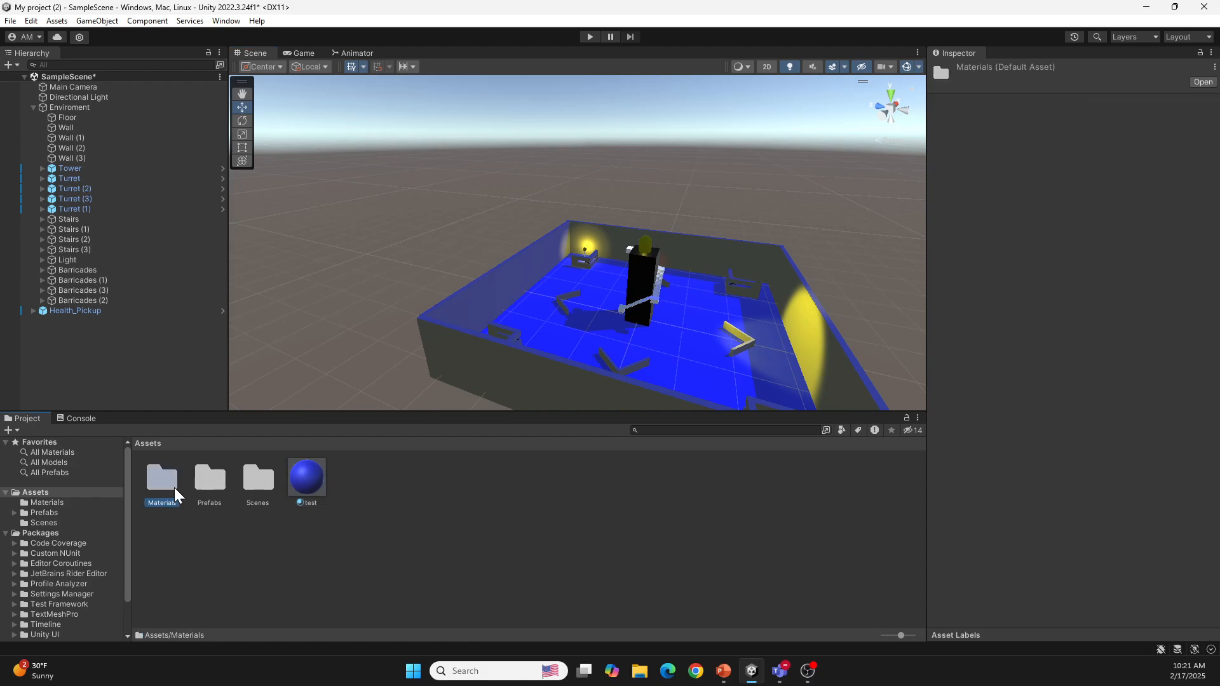
click(212, 483)
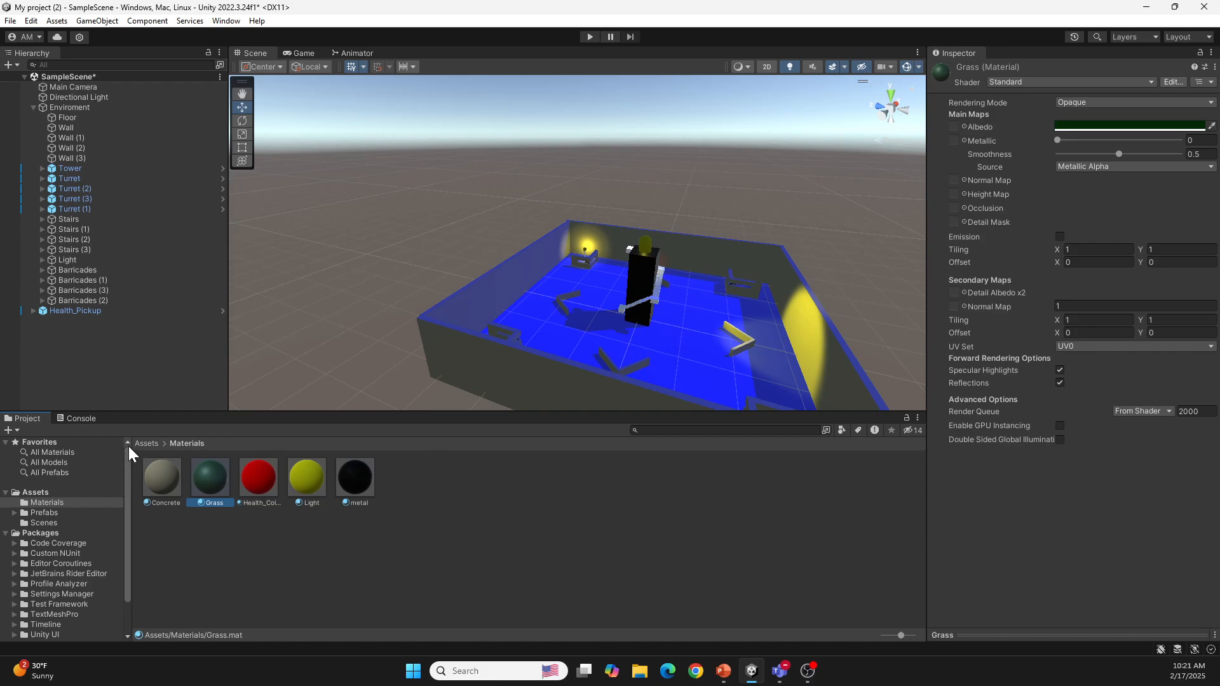
click(147, 444)
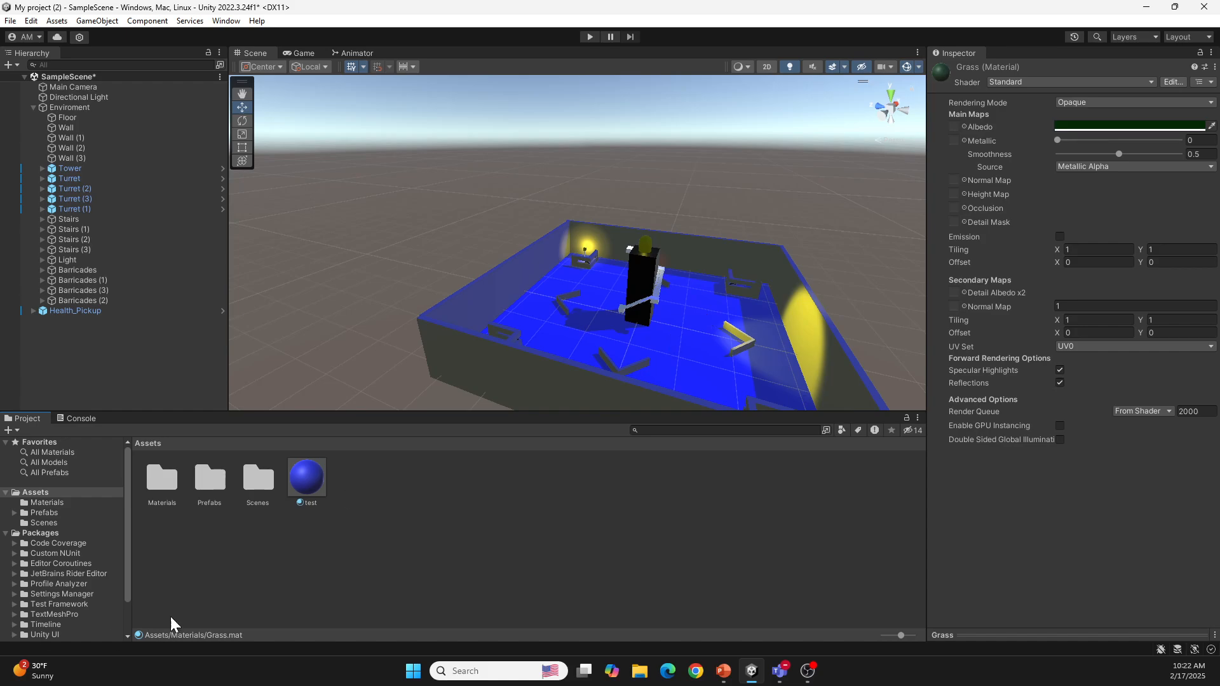
mouse_move(310, 478)
mouse_down()
mouse_move(388, 474)
mouse_move(496, 375)
mouse_move(528, 237)
mouse_move(784, 300)
mouse_move(823, 354)
mouse_move(602, 412)
mouse_move(624, 412)
mouse_move(529, 402)
mouse_move(509, 299)
mouse_move(713, 254)
mouse_move(812, 344)
mouse_move(562, 407)
mouse_move(488, 327)
mouse_move(488, 300)
mouse_move(310, 472)
mouse_up()
click(303, 486)
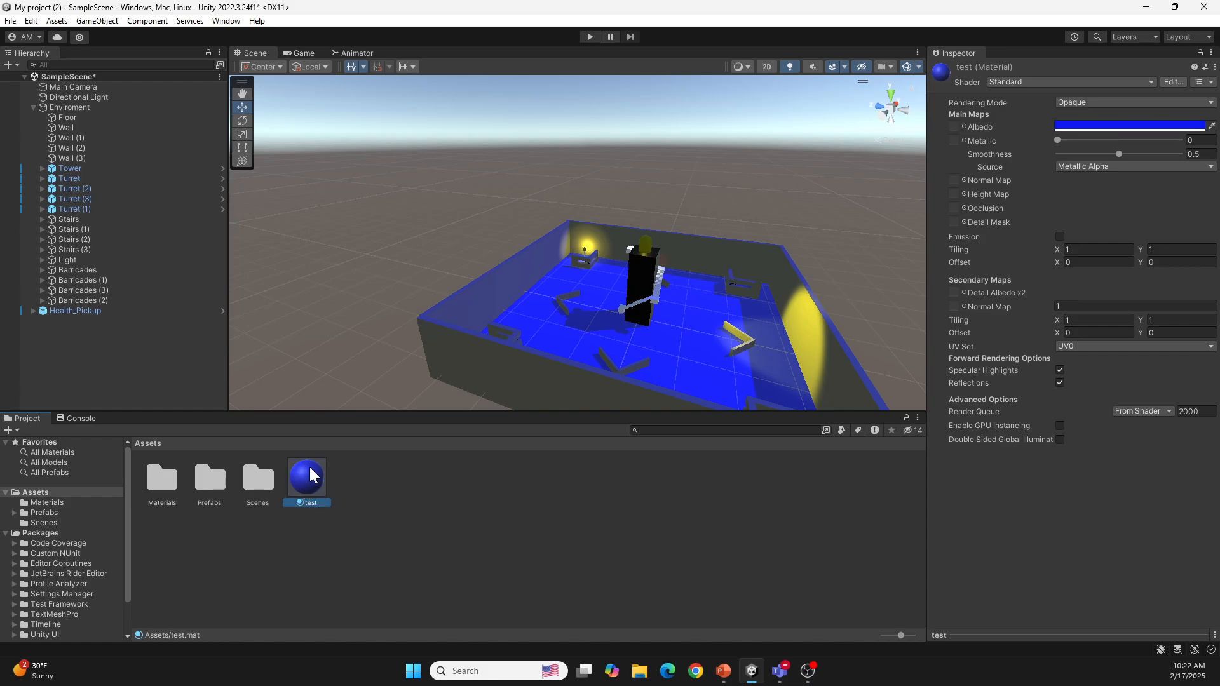
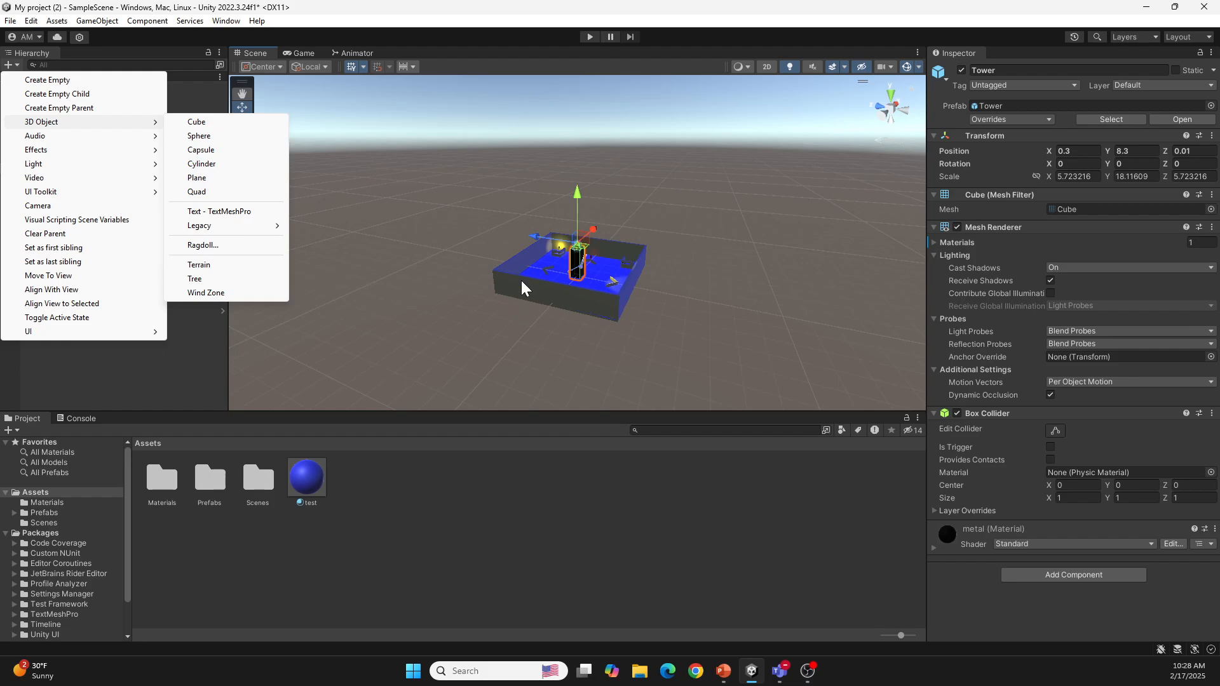
Step: Close the object creation options and inspect the Wall and Wall (1) objects in the scene
click(586, 285)
click(636, 287)
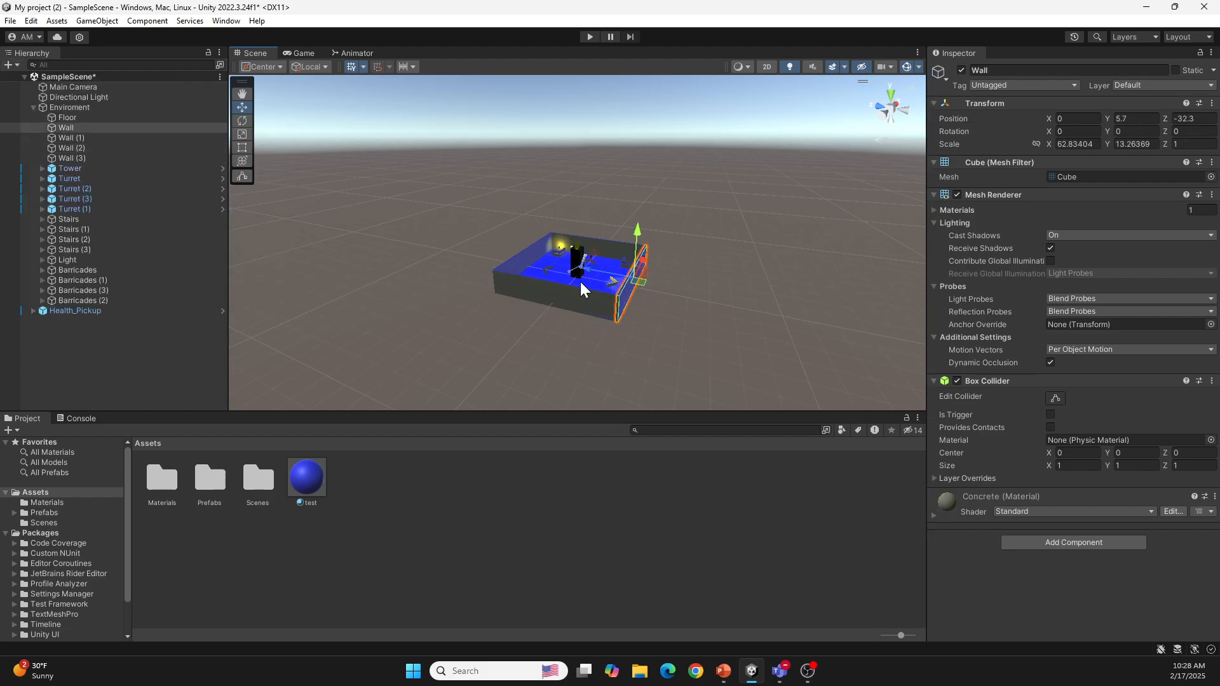
click(514, 262)
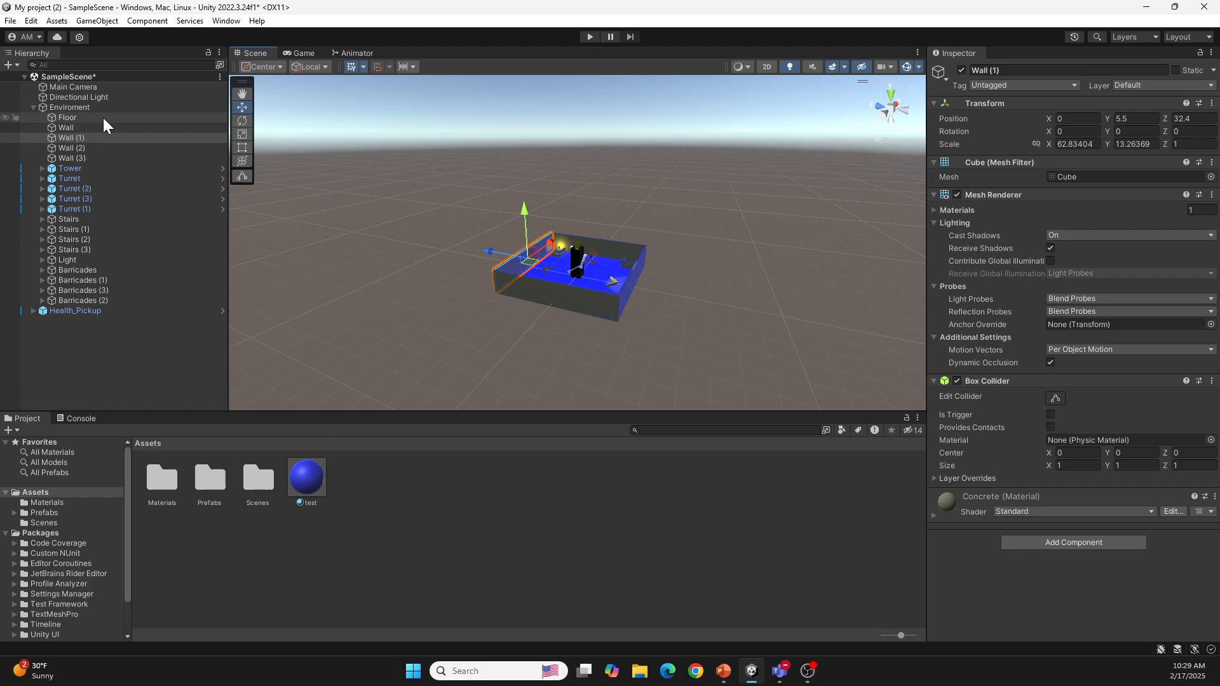
Step: Select the Enviroment parent and view the available object creation options without adding anything
click(79, 107)
click(16, 63)
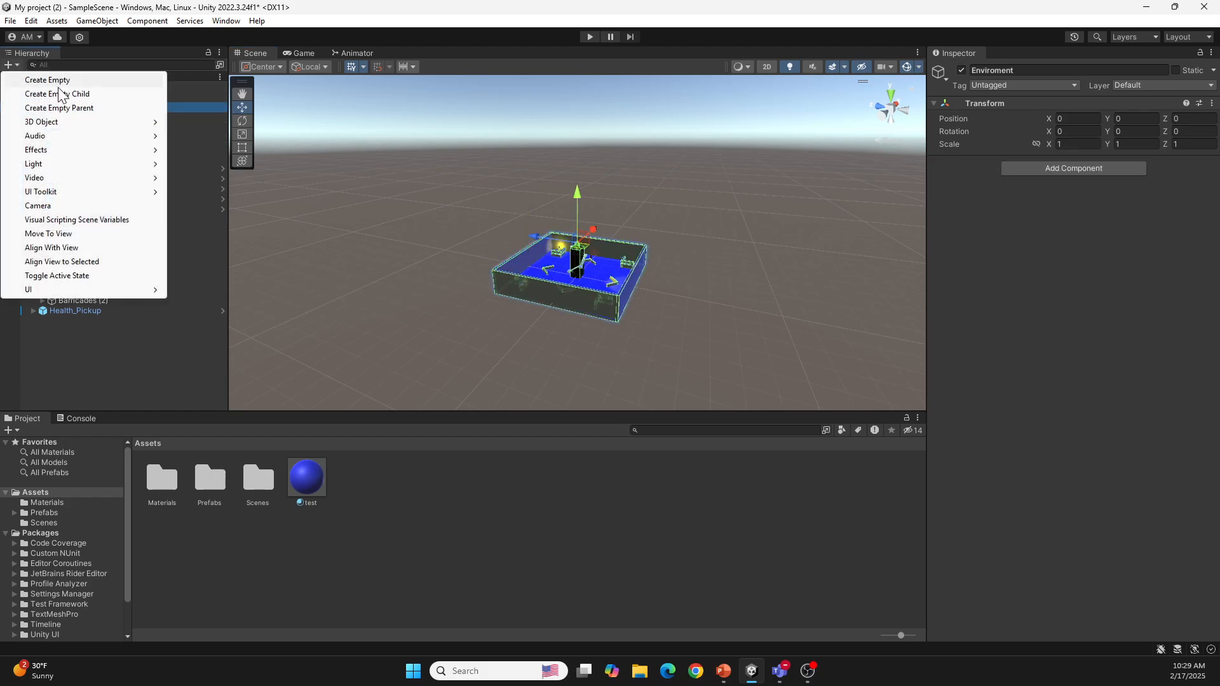
click(141, 356)
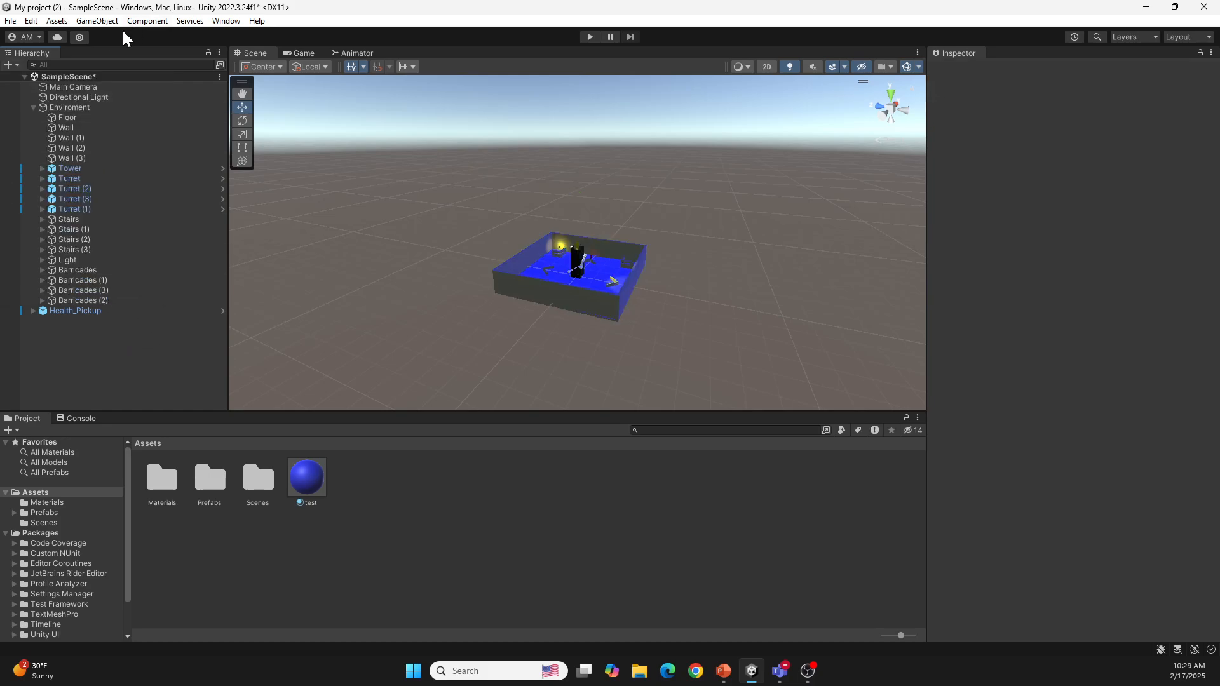
Step: Inspect the Enviroment parent by collapsing and re-expanding its children, and view the Floor's components
click(64, 108)
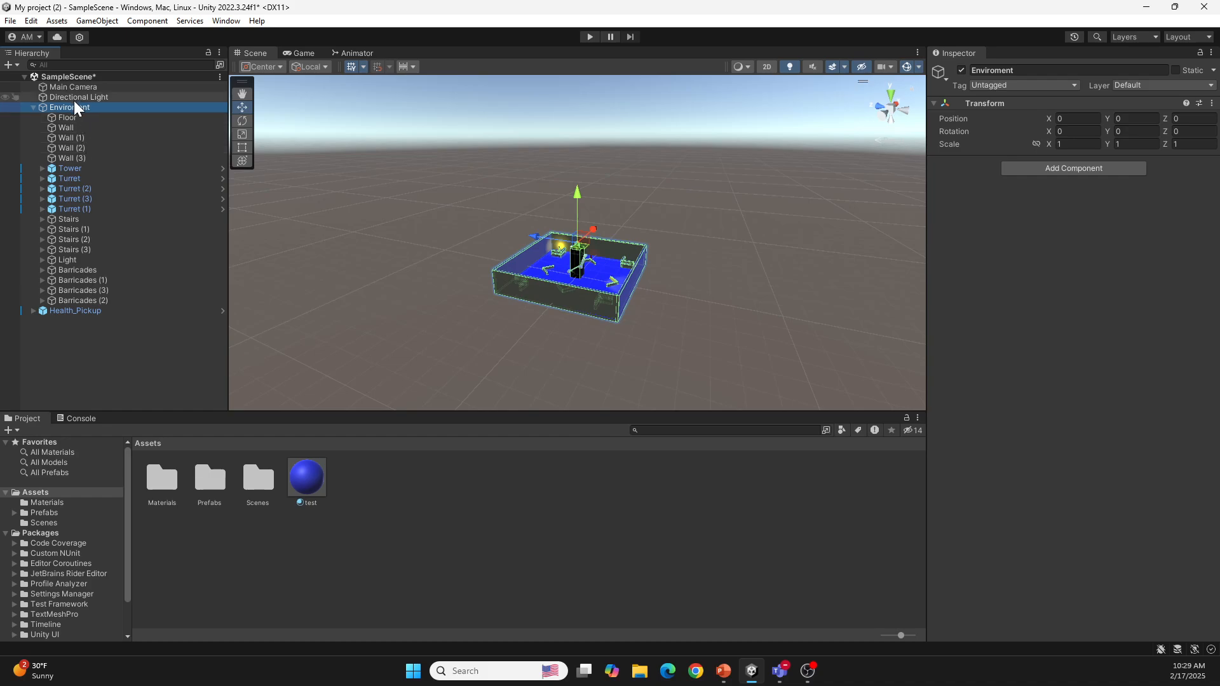
click(33, 108)
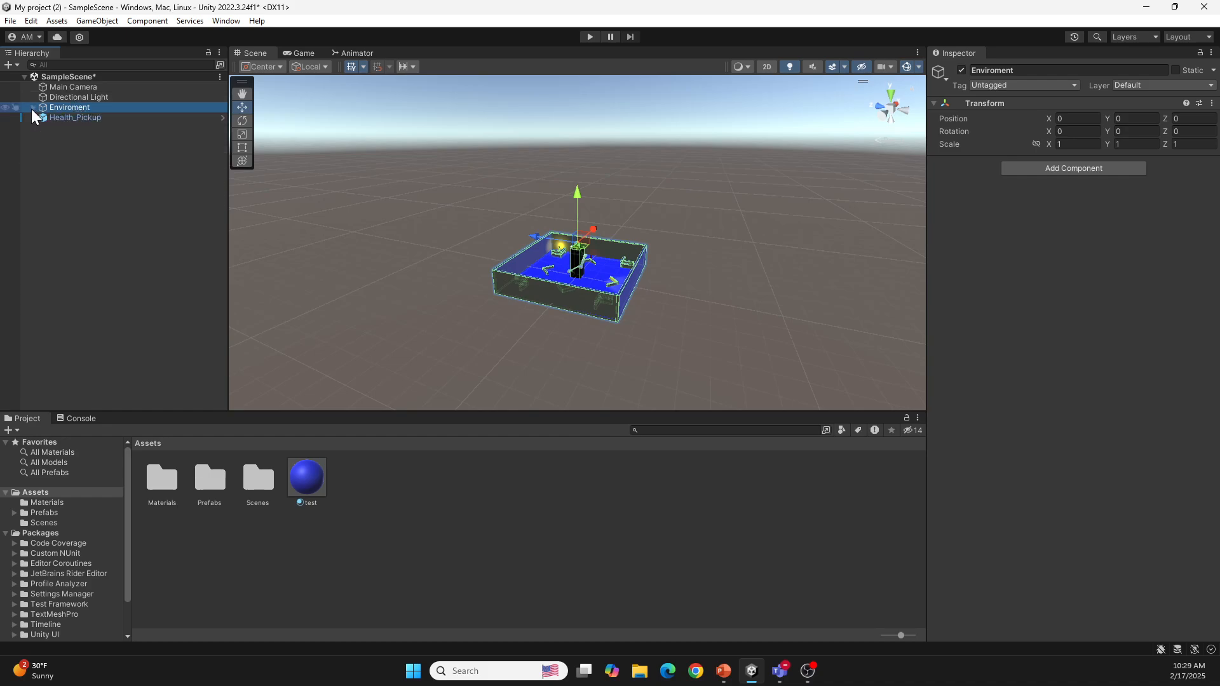
click(33, 108)
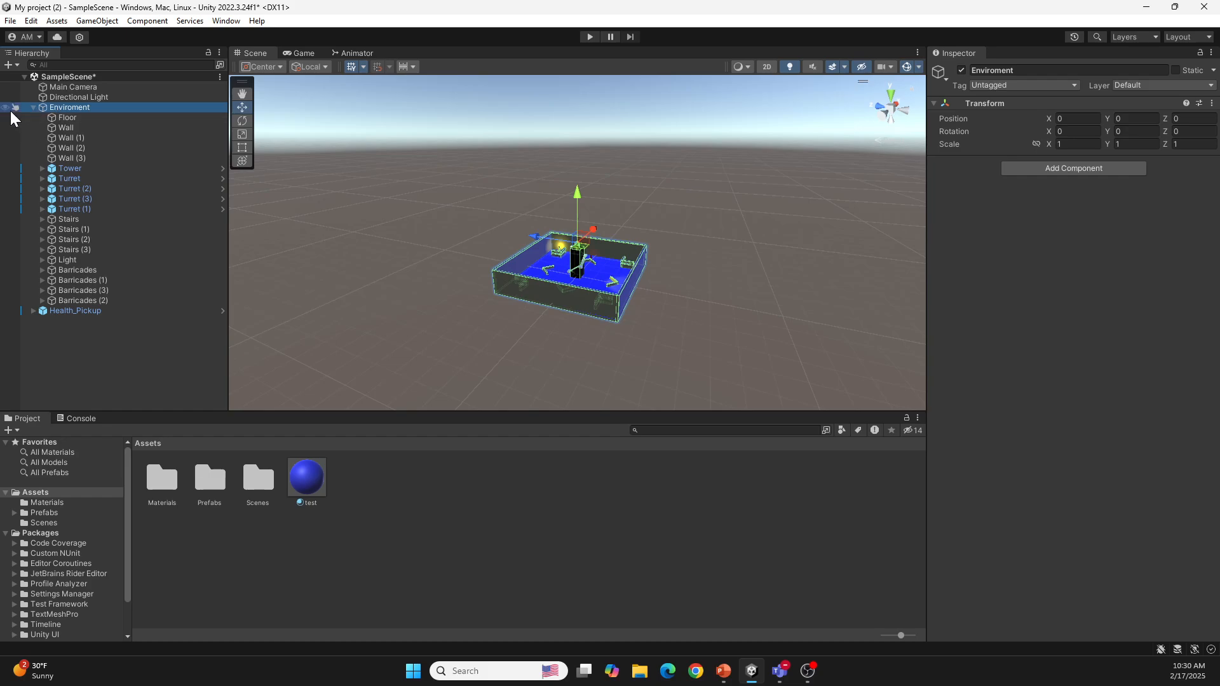
click(32, 108)
click(32, 108)
click(87, 117)
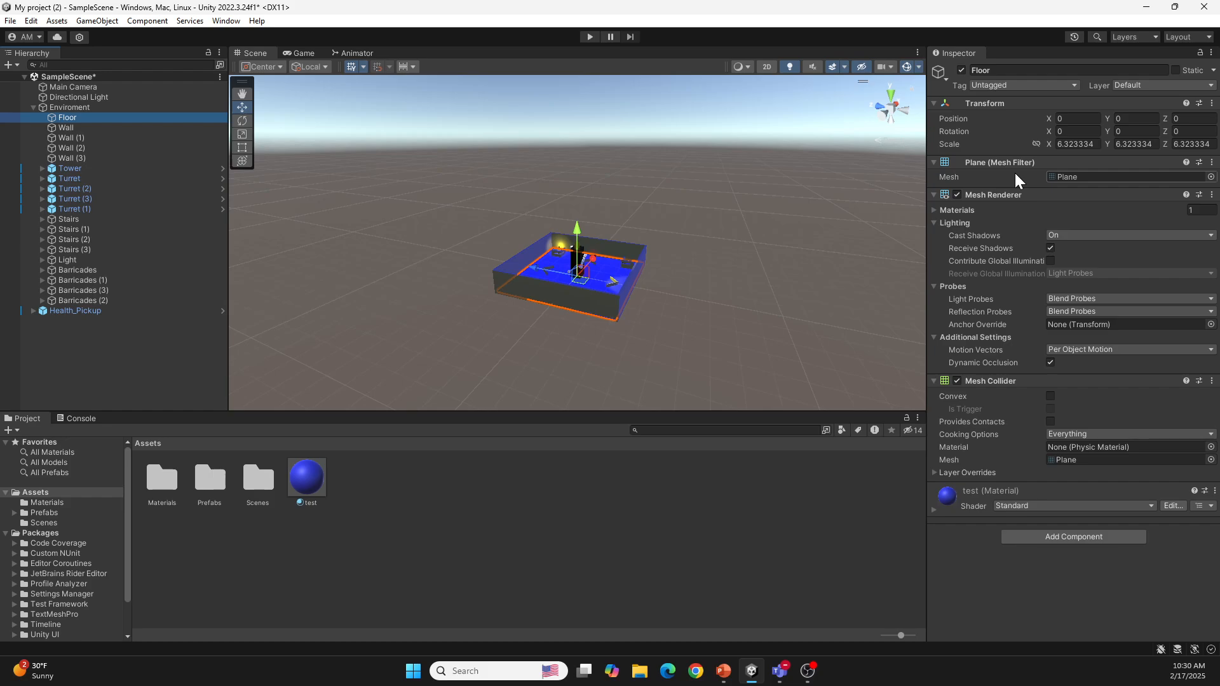
click(554, 289)
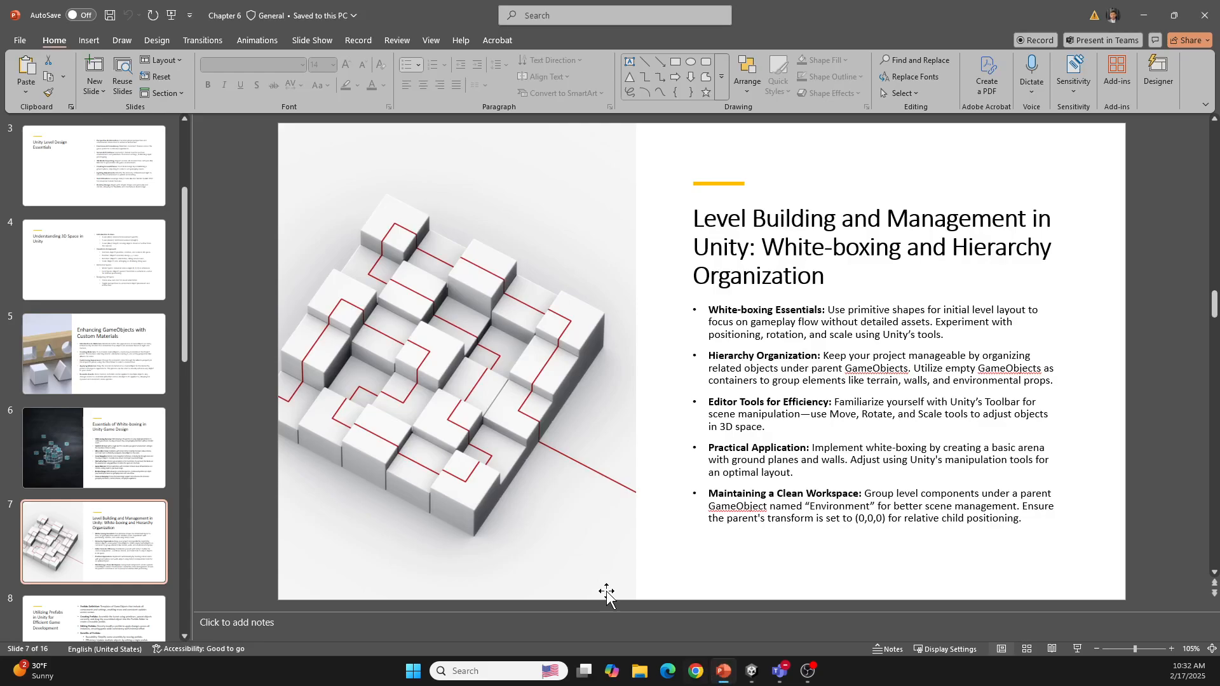
Step: Switch to PowerPoint and show slide 8, Utilizing Prefabs in Unity for Efficient Game Development
click(723, 669)
click(121, 618)
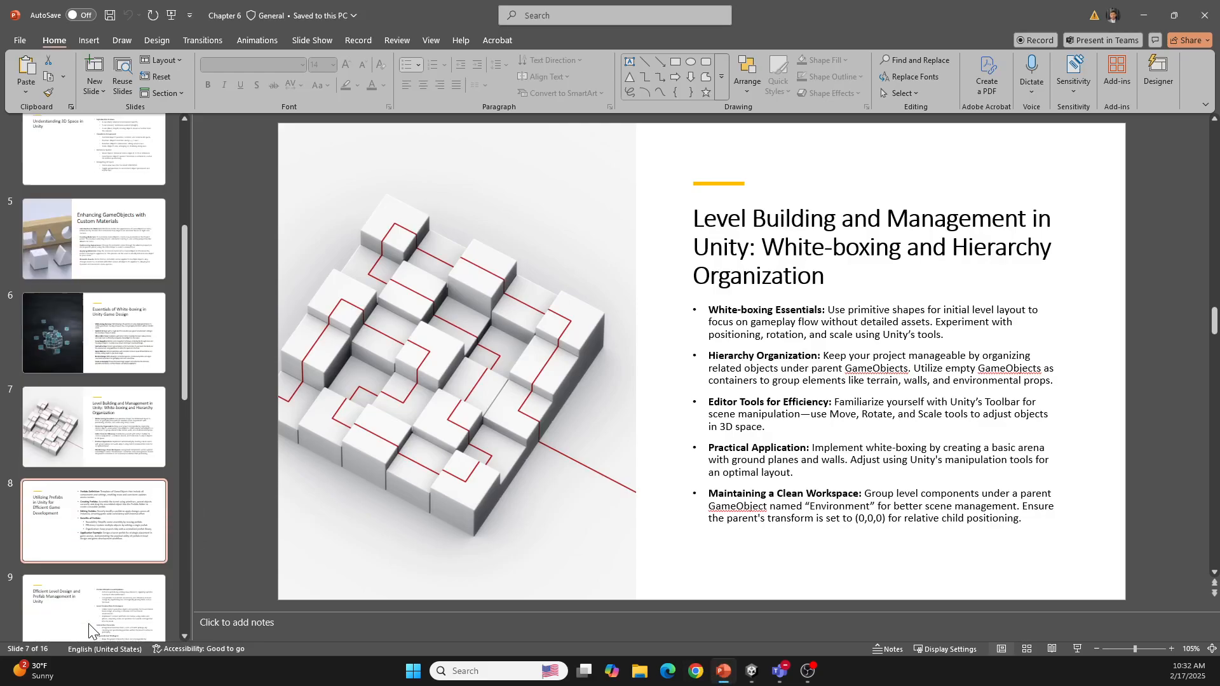
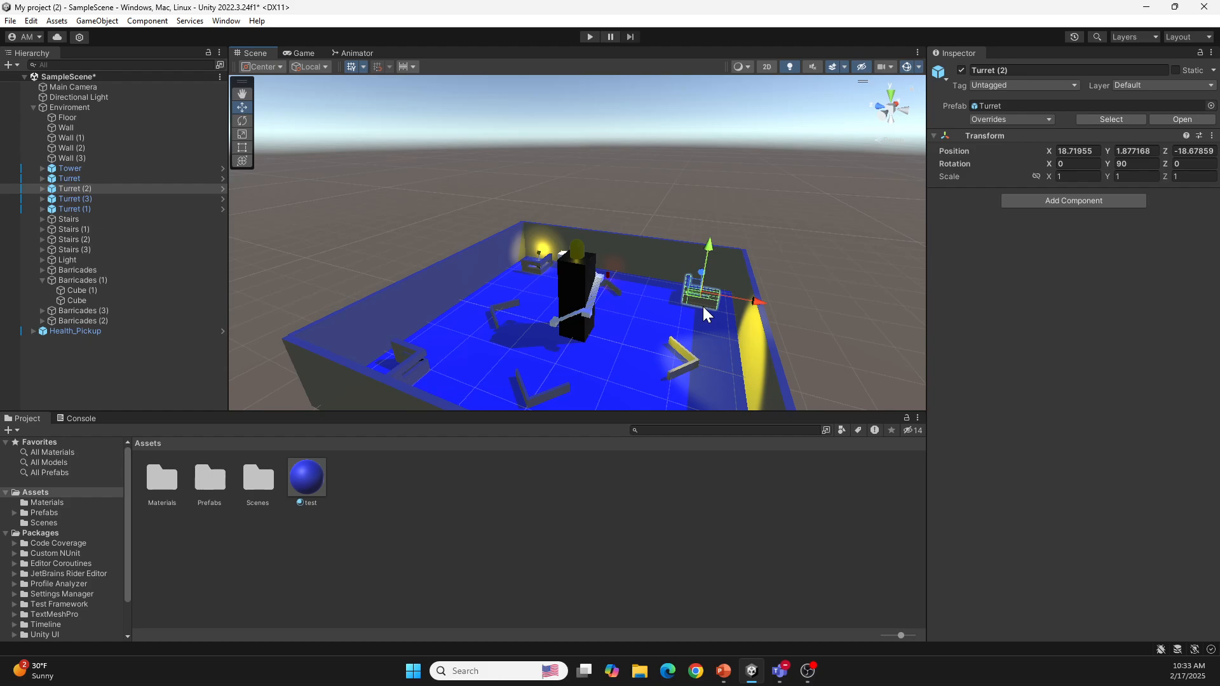
Step: Open the Turret prefab from Turret (2), collapse its part hierarchy, and return to the scene
click(222, 189)
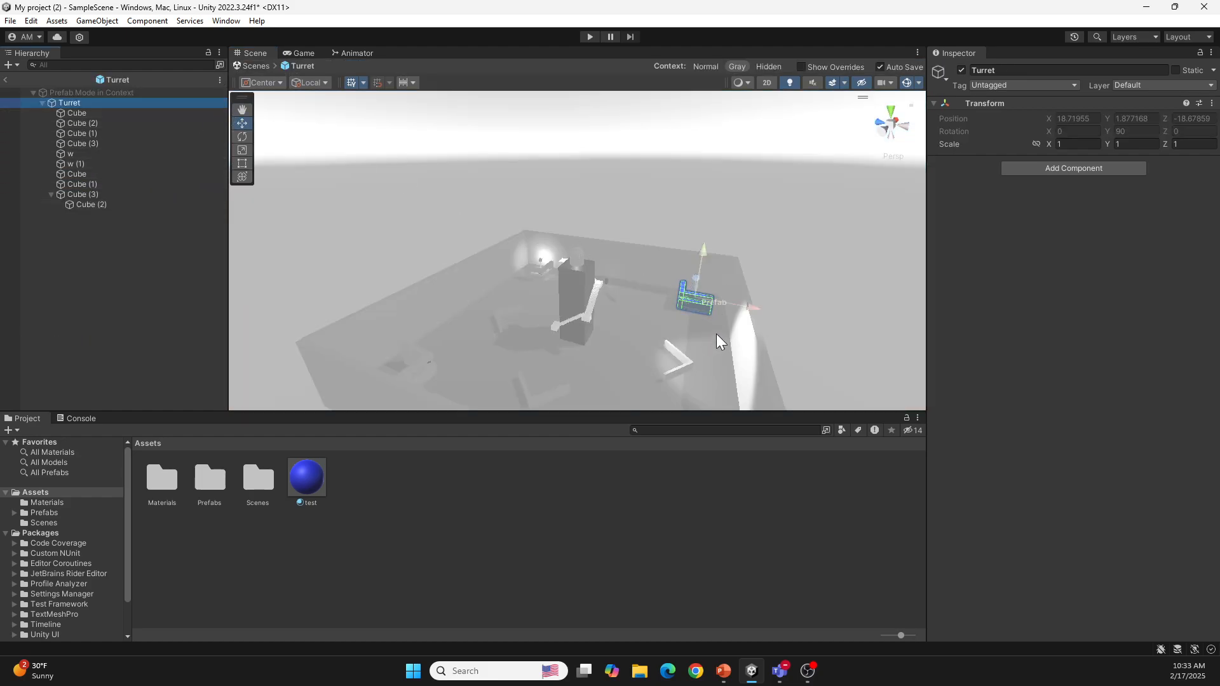
click(40, 103)
click(33, 94)
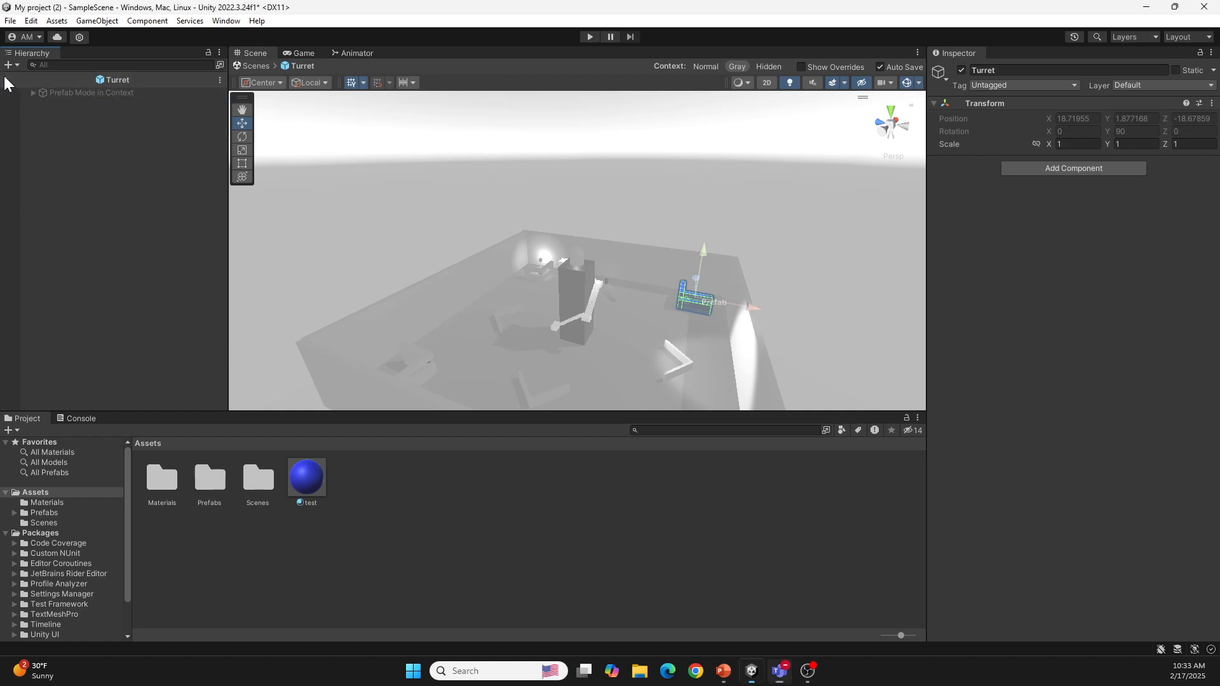
click(7, 81)
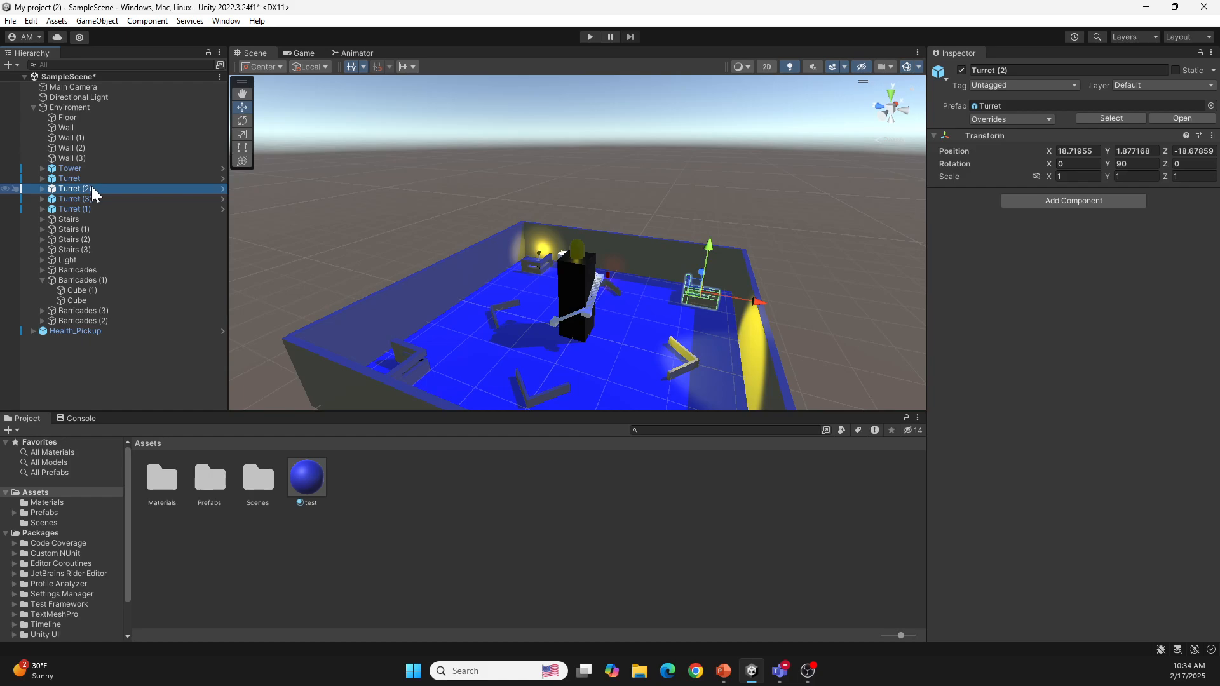
Step: Browse the project's Prefabs folder to the Turret subfolder and view the Turret prefab asset
double_click(209, 489)
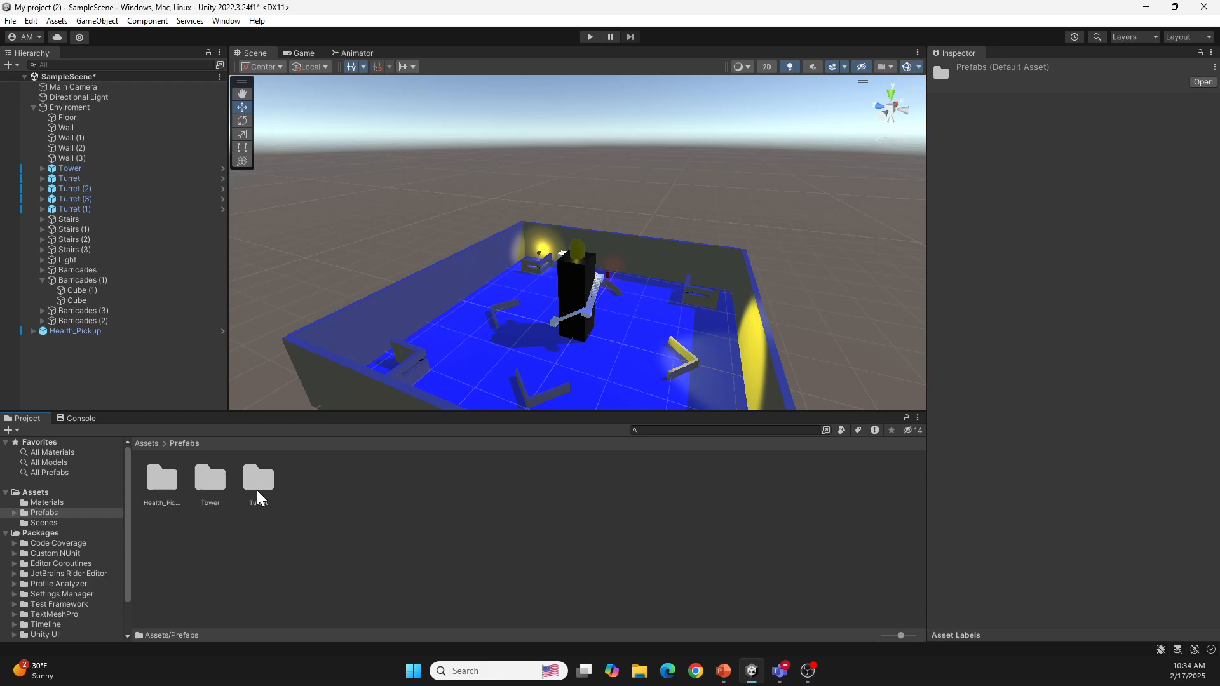
double_click(256, 483)
click(267, 483)
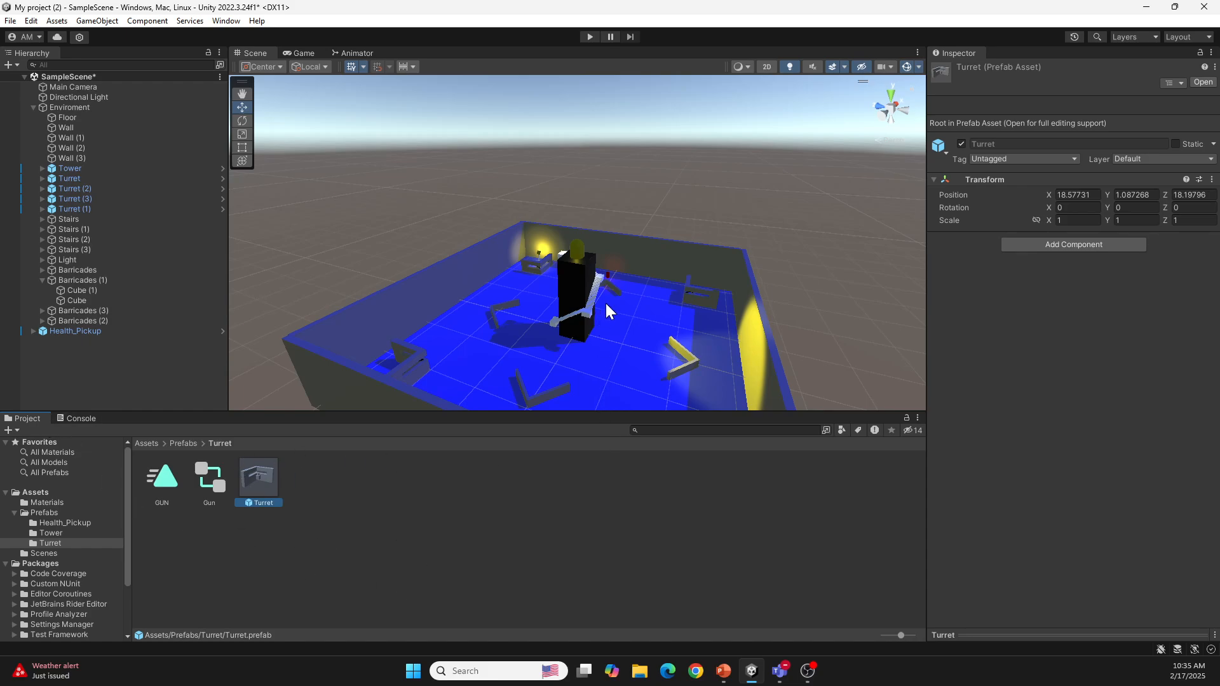
Step: Inspect the Turret prefab instances in the arena's corners one after another, ending with Turret (3)
click(698, 296)
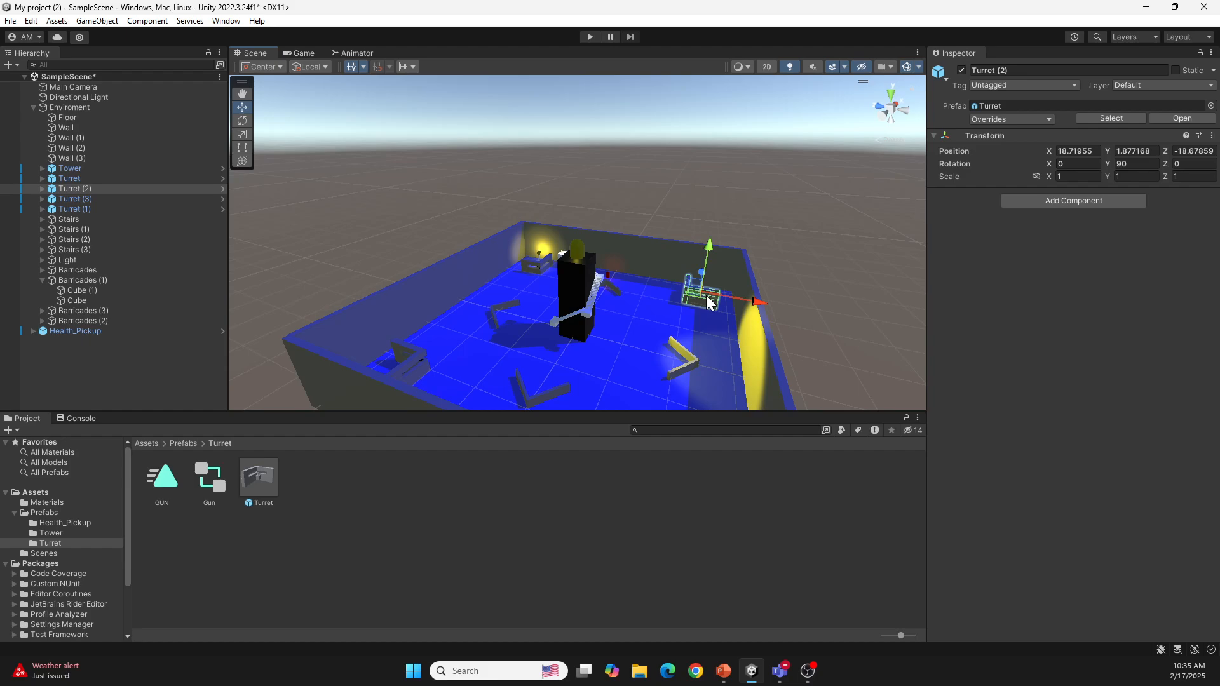
click(534, 275)
click(407, 359)
scroll(582, 332, down, 1)
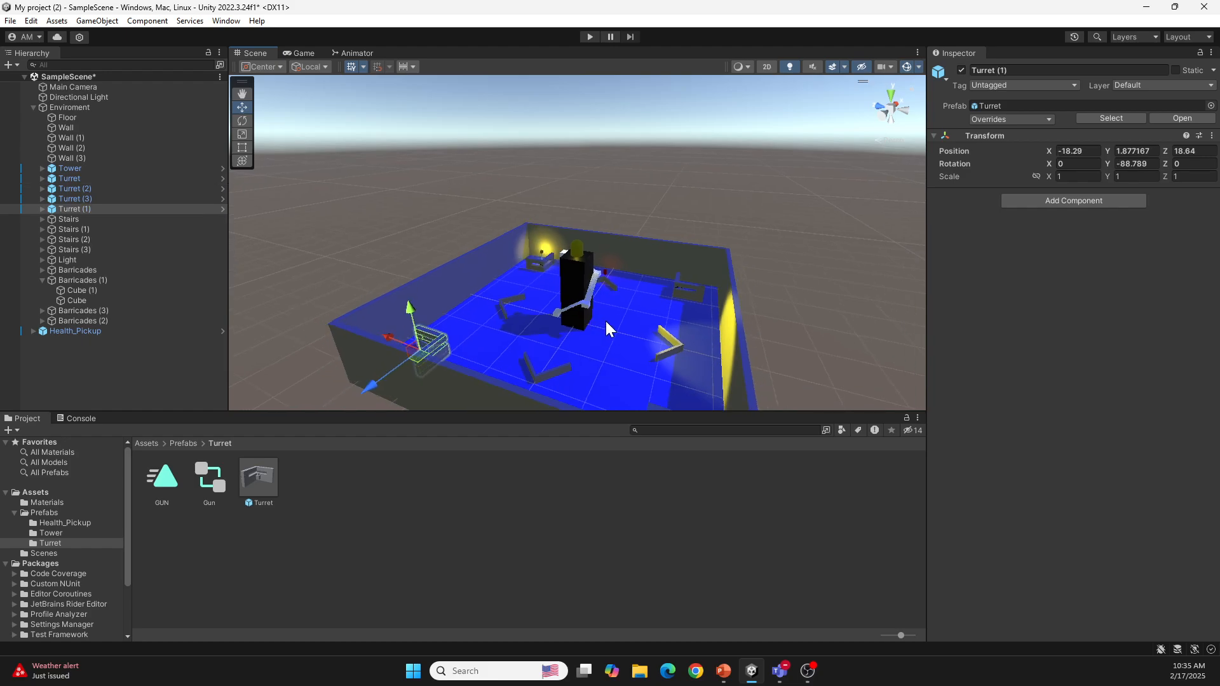
scroll(607, 327, down, 1)
click(661, 395)
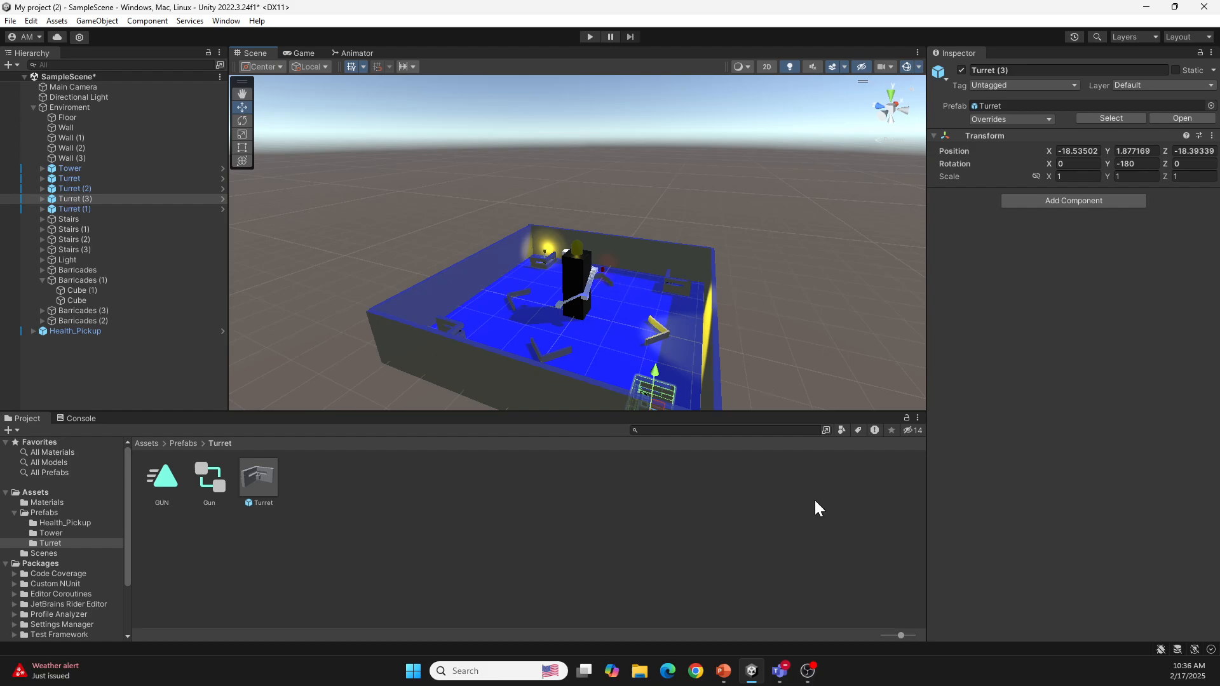
Step: Switch to PowerPoint and show slide 9, Efficient Level Design and Prefab Management in Unity
click(724, 671)
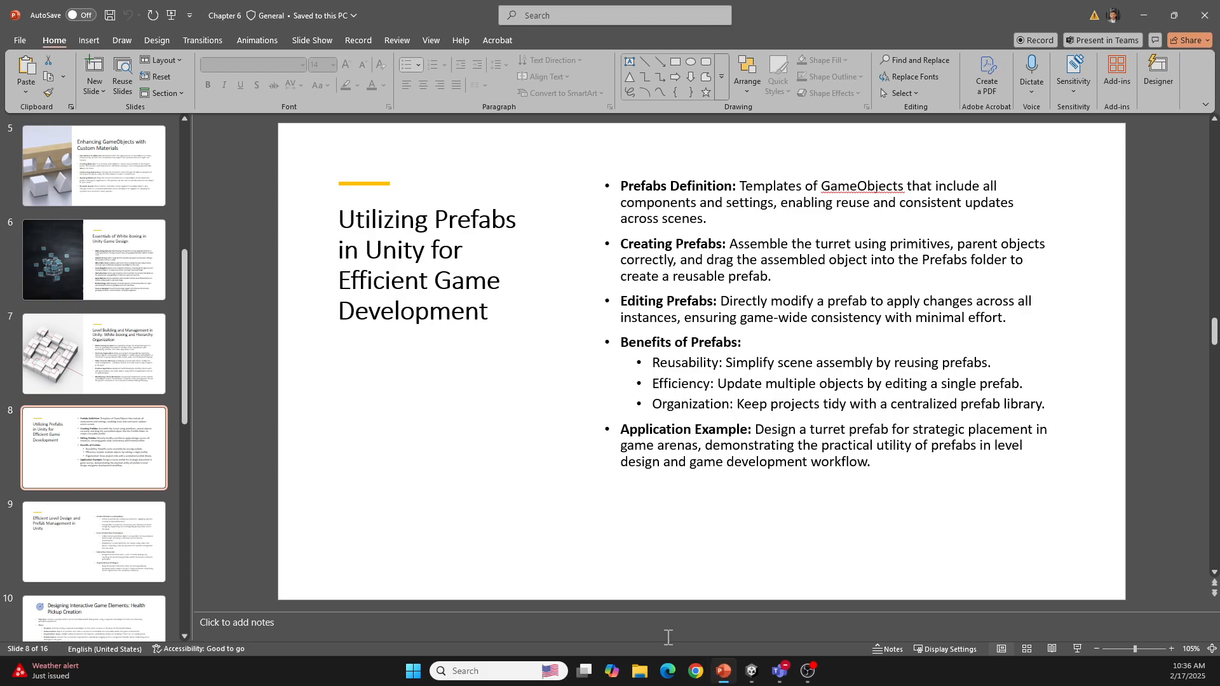
click(104, 525)
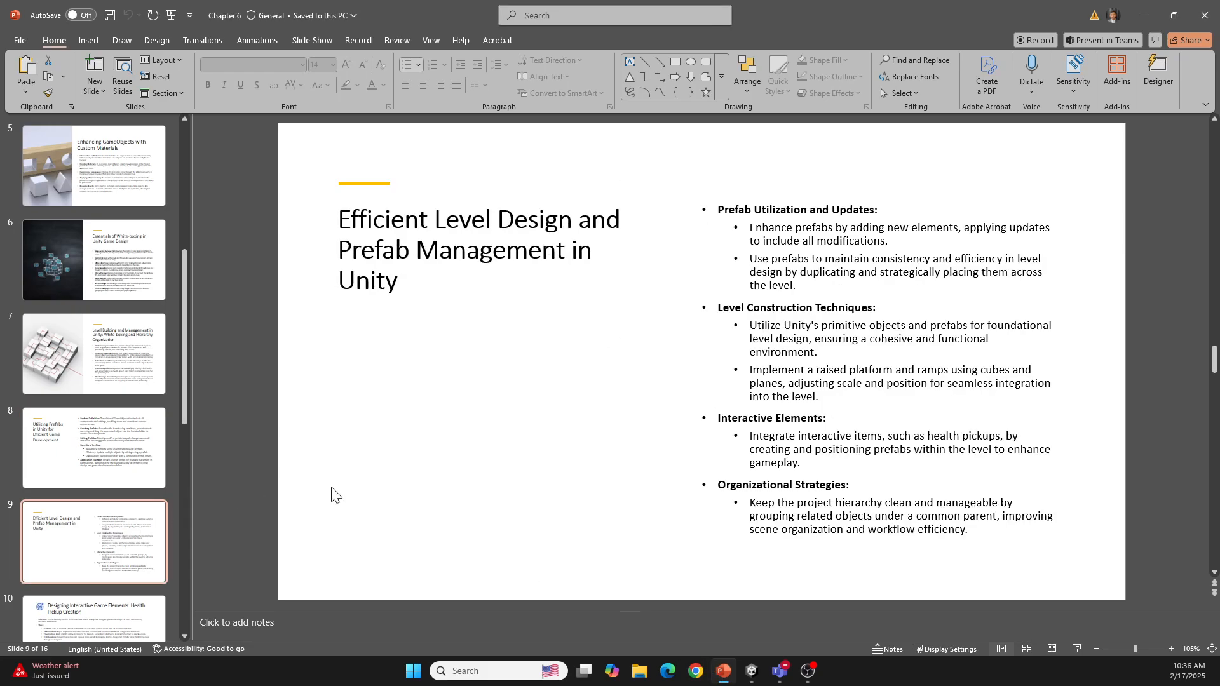
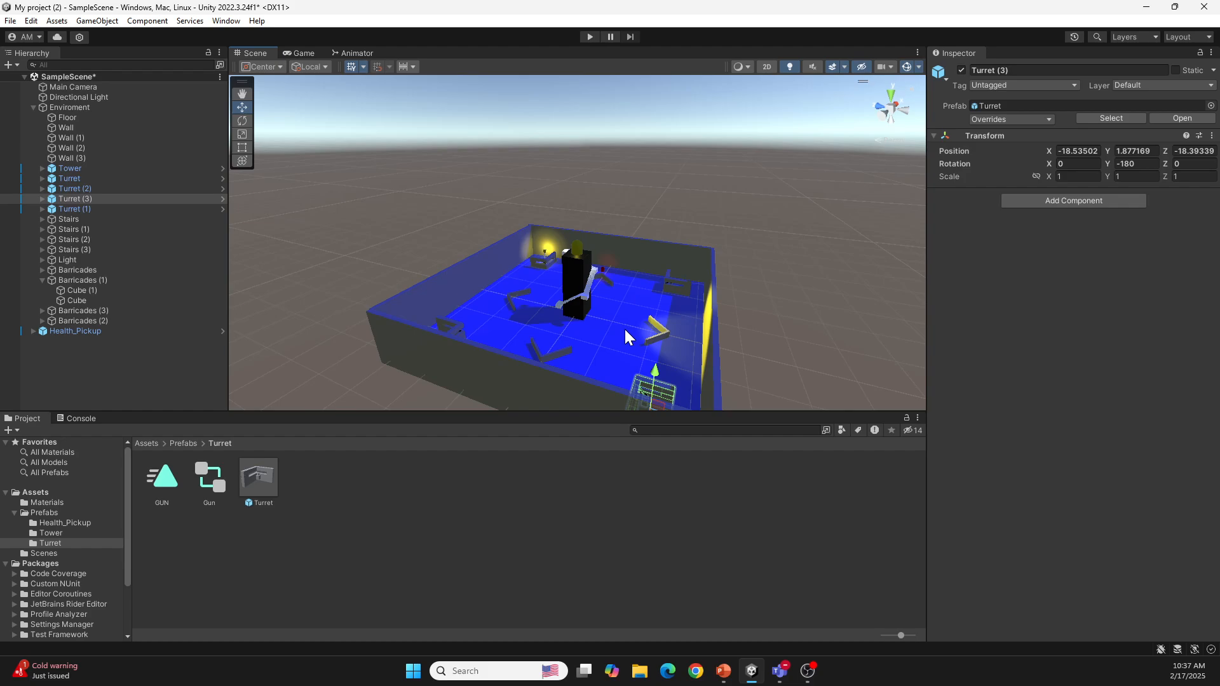
Step: Select the Turret (2) instance in the arena and view its properties
click(679, 290)
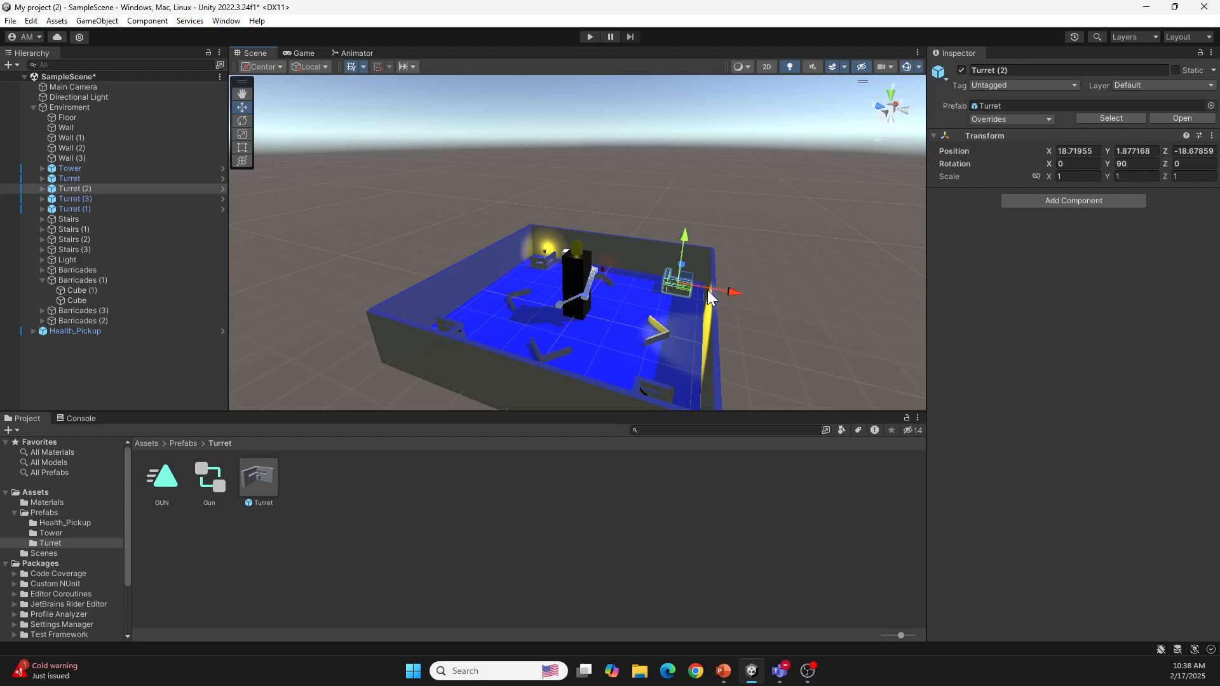
right_drag(681, 290, 675, 295)
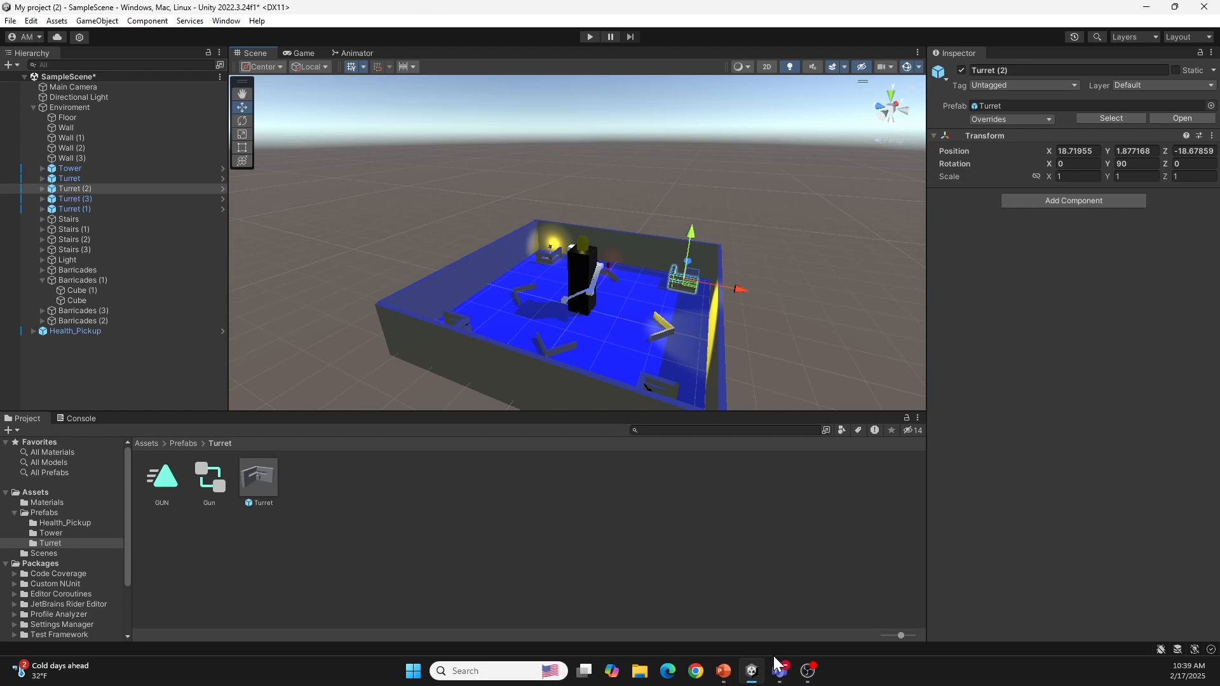
Step: Switch to PowerPoint and show slide 10, Designing Interactive Game Elements: Health Pickup Creation
click(724, 671)
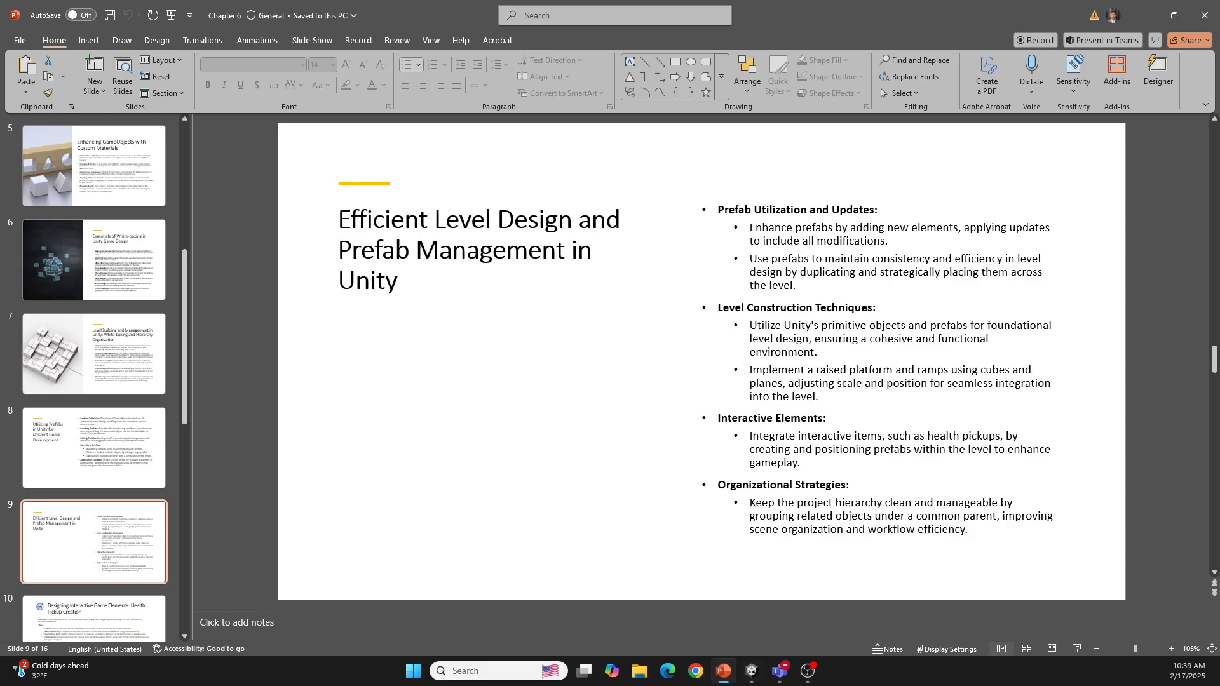
click(67, 629)
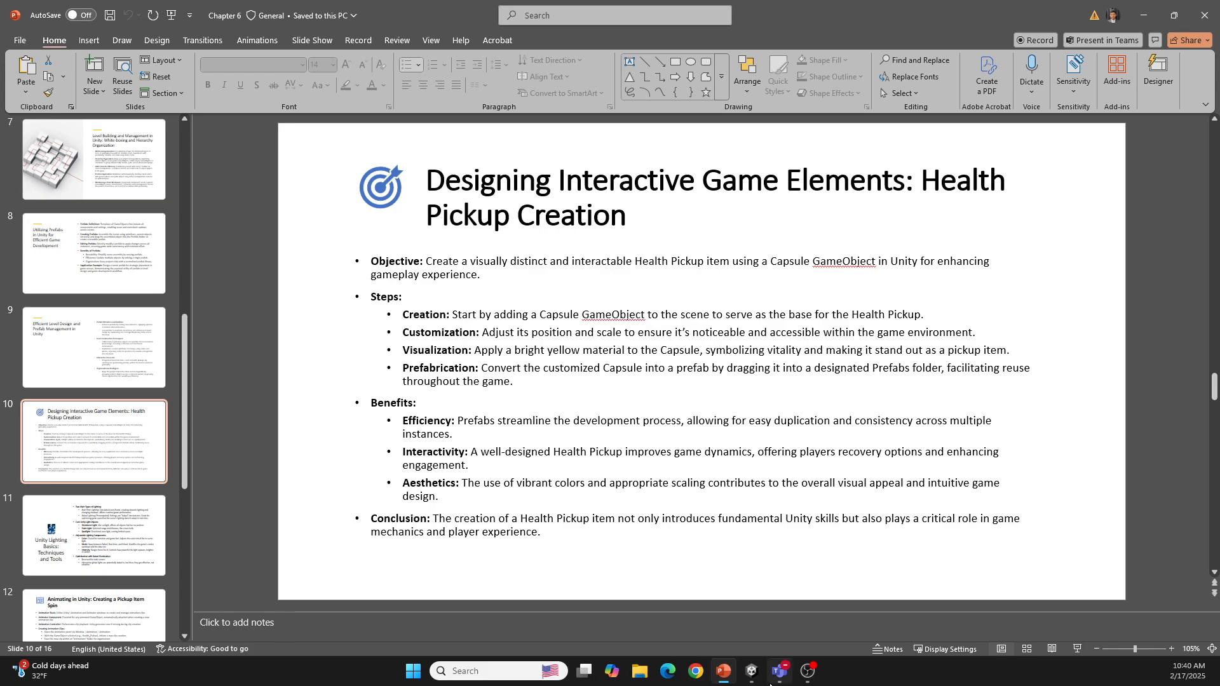
Step: Switch to Unity, select the Health_Pickup object, and frame it in the Scene view
click(753, 671)
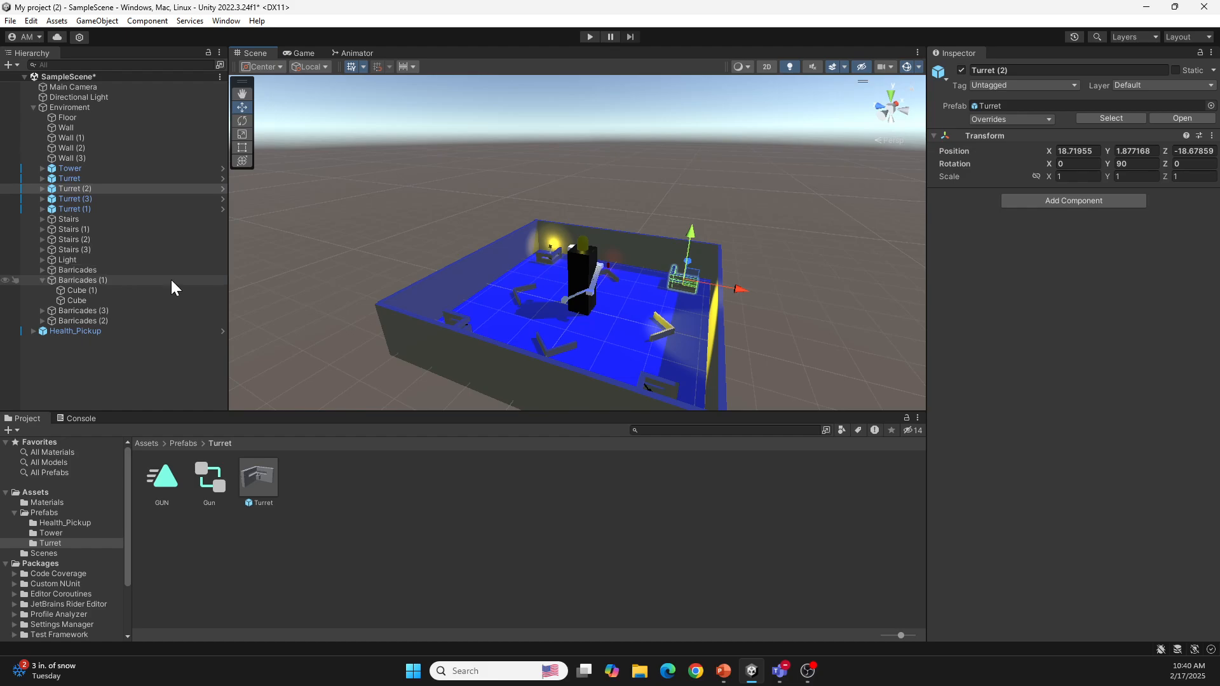
click(79, 331)
scroll(606, 268, up, 2)
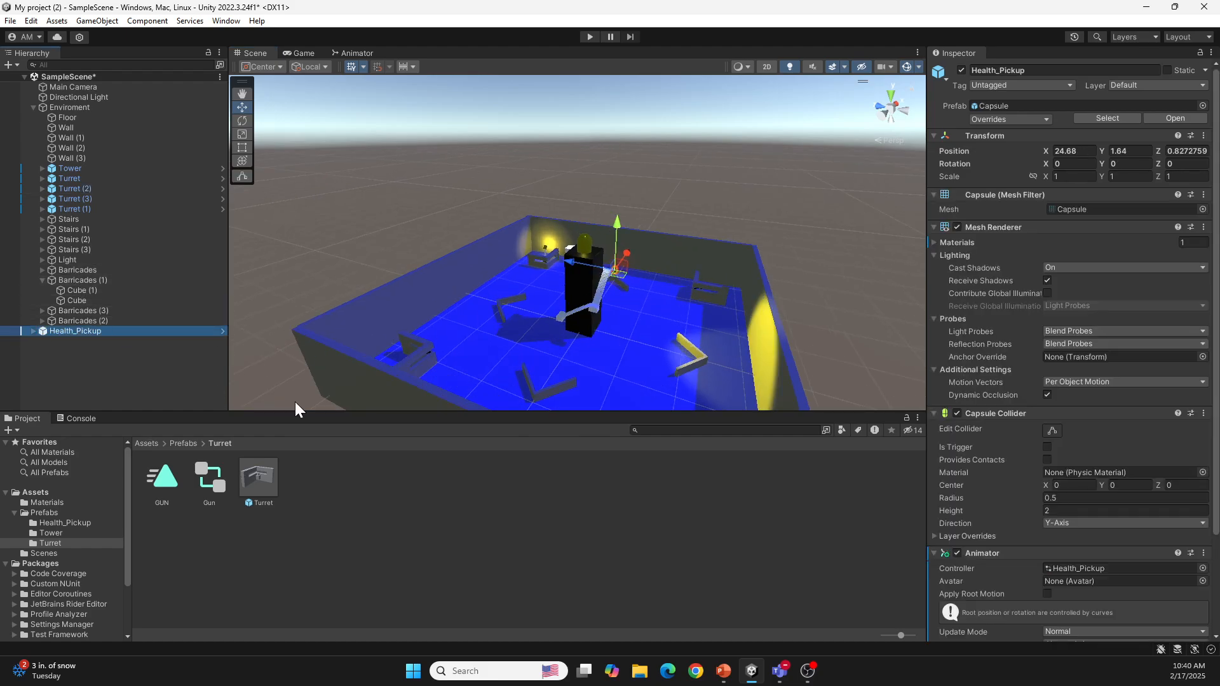
key(f)
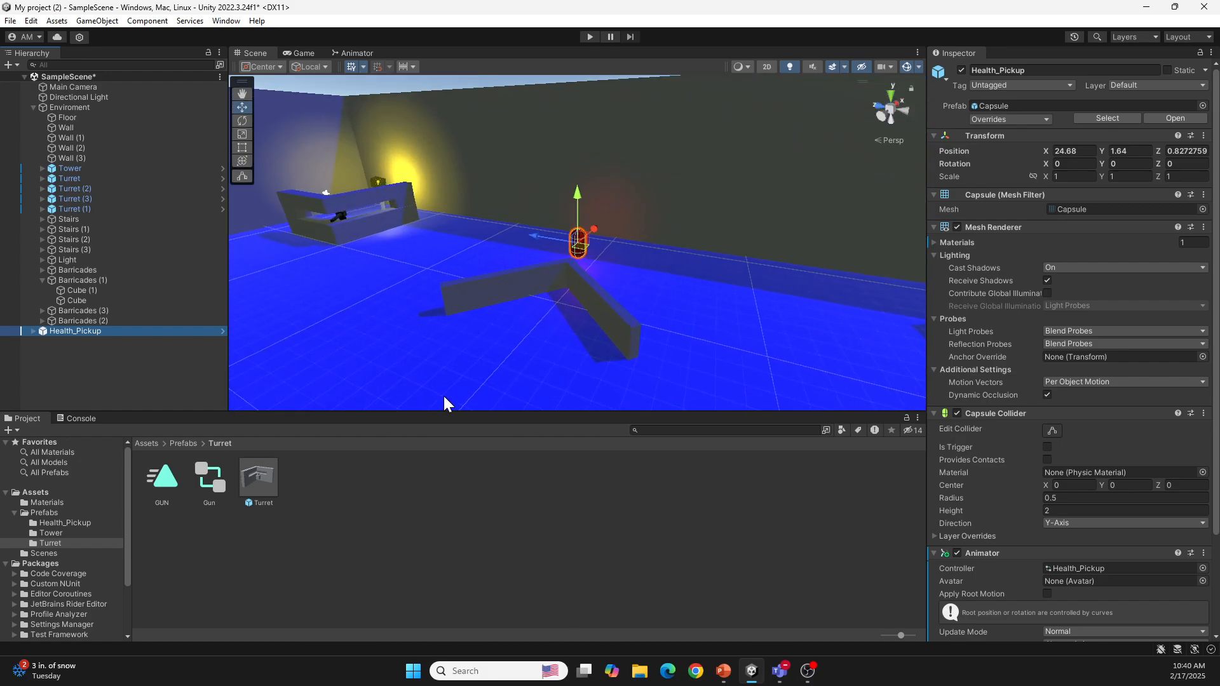
Step: Show the 3D object types available for creation and select the Health_Pickup capsule in the scene to view its properties
scroll(566, 260, up, 3)
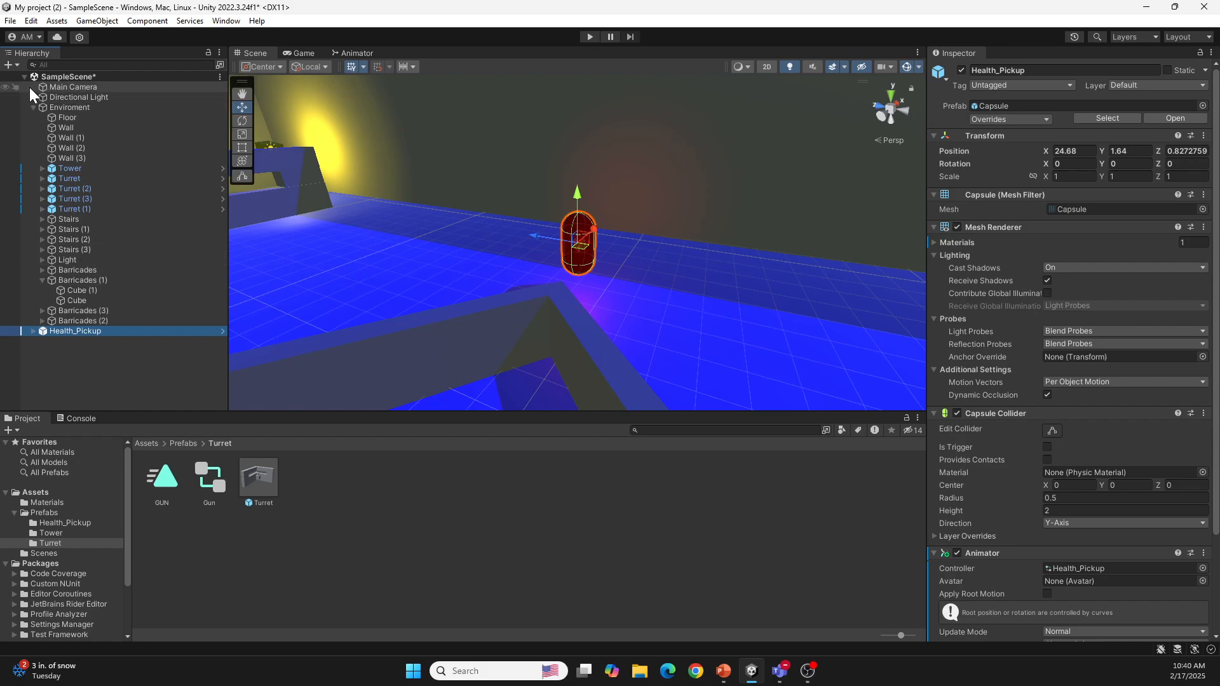
click(15, 65)
mouse_move(77, 117)
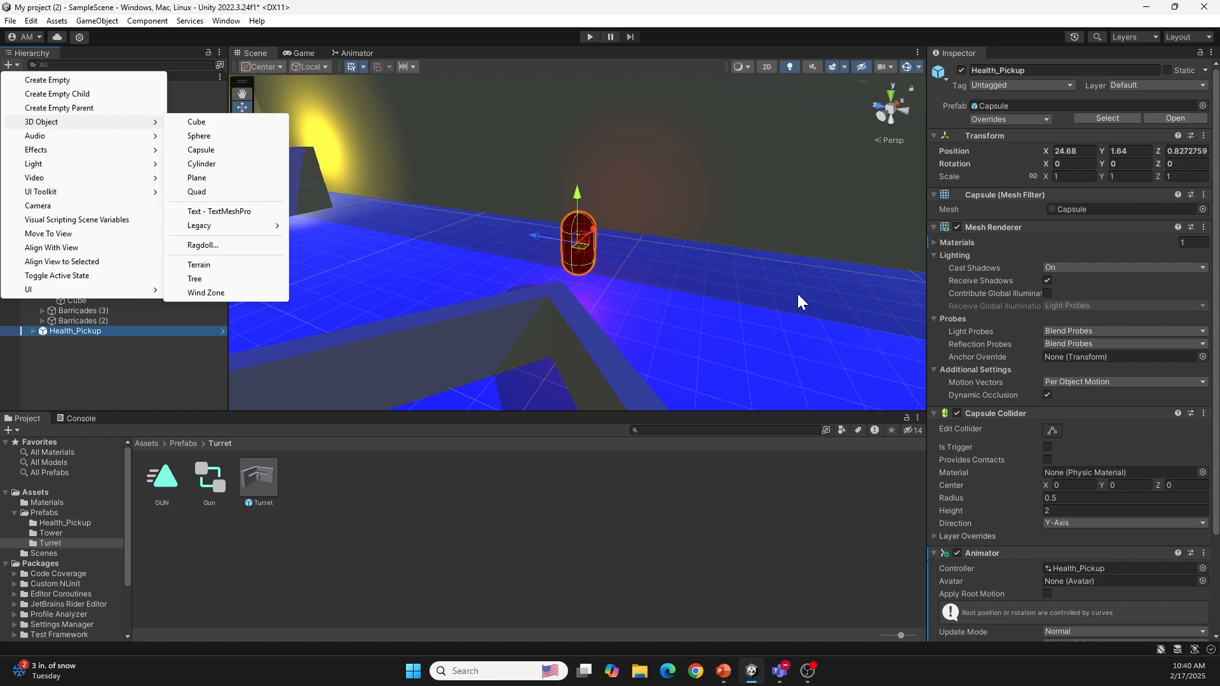
click(648, 273)
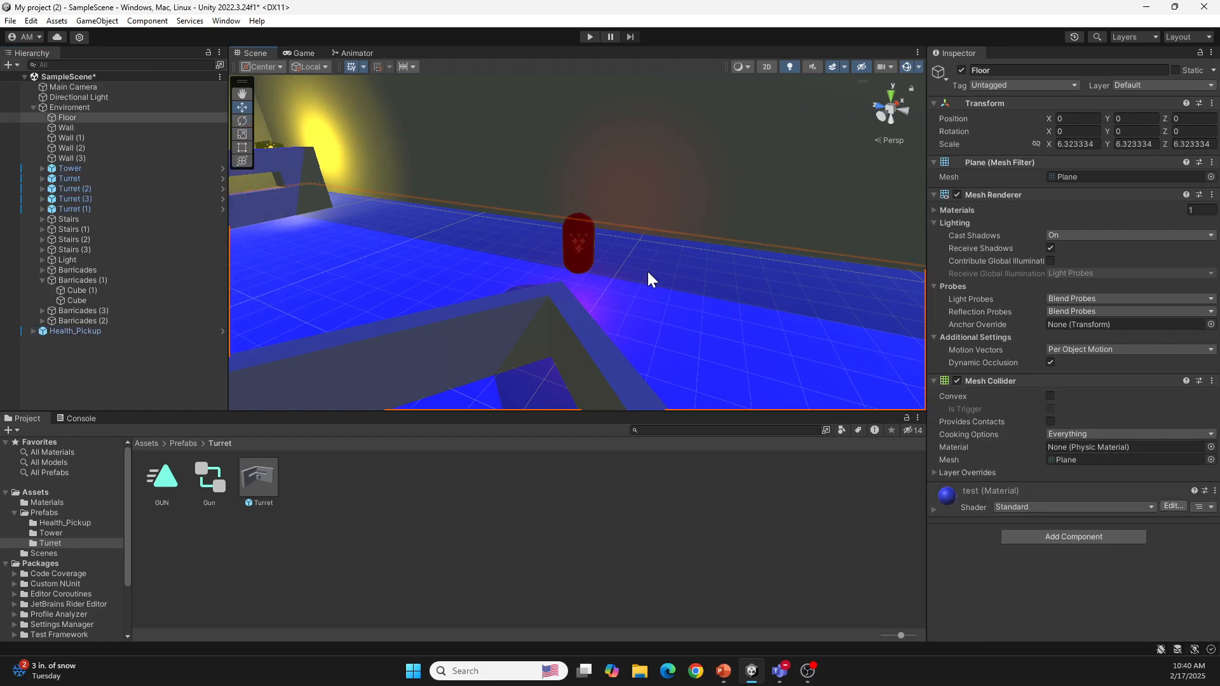
click(583, 246)
click(580, 271)
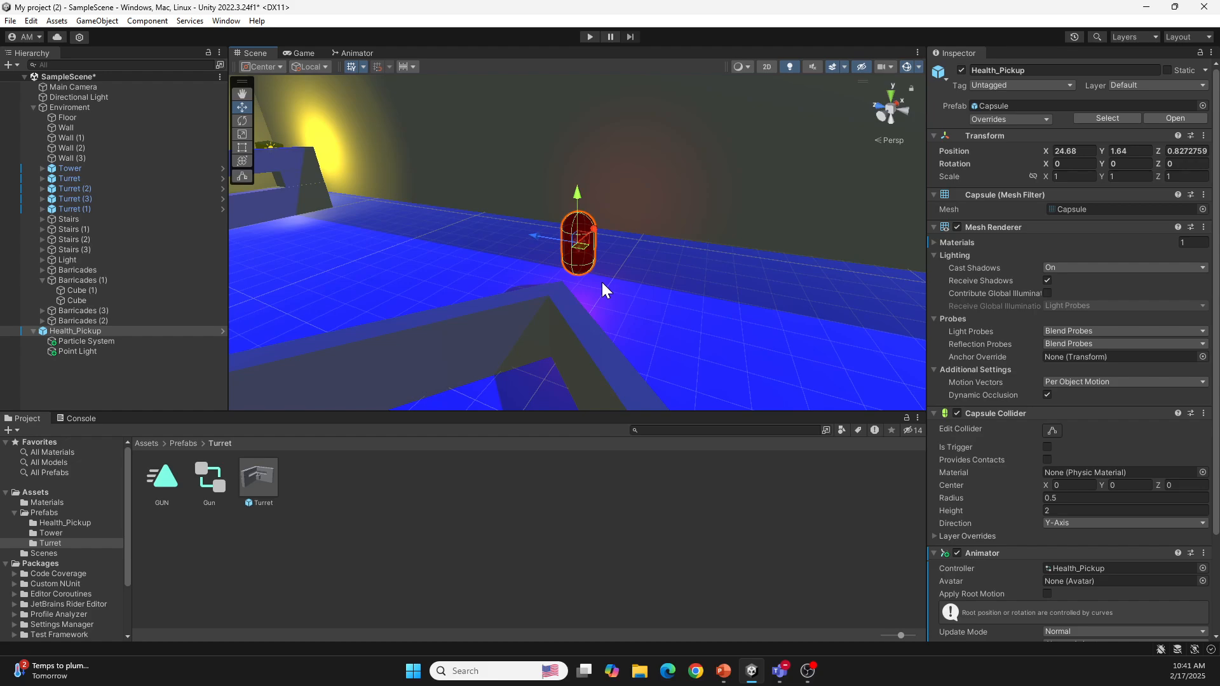
Step: Show the asset types that can be created in Assets, and view the Health_Color material's properties in the Materials folder
click(145, 444)
right_click(502, 540)
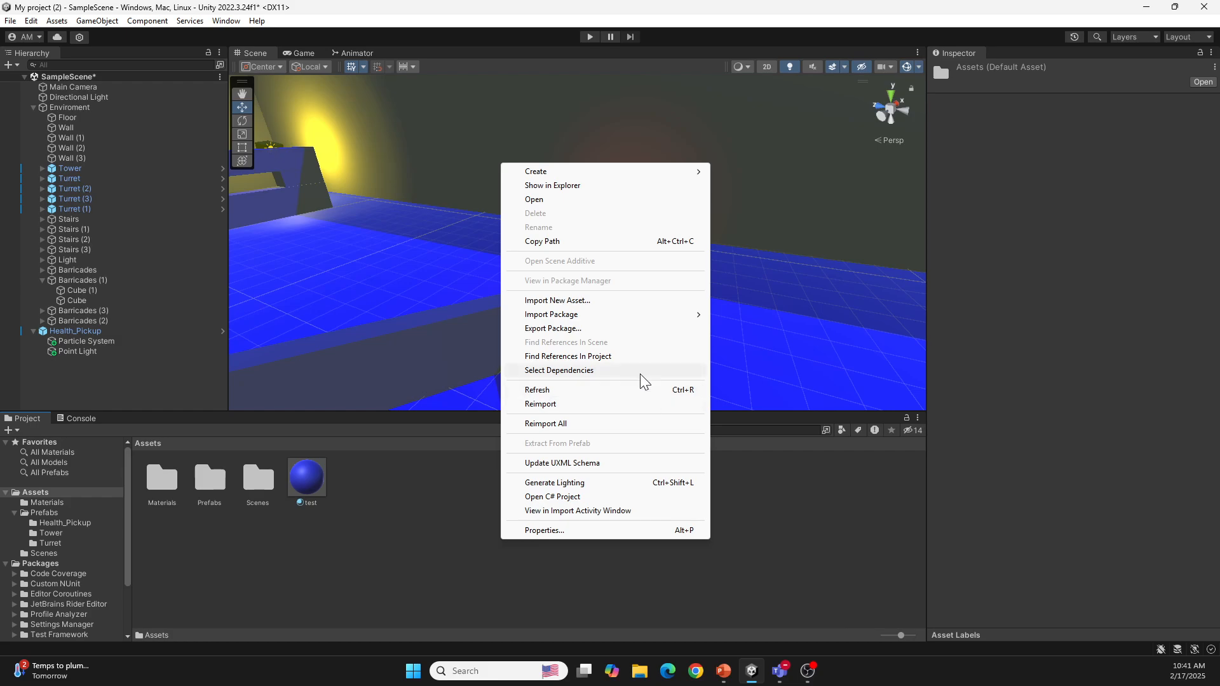
mouse_move(637, 169)
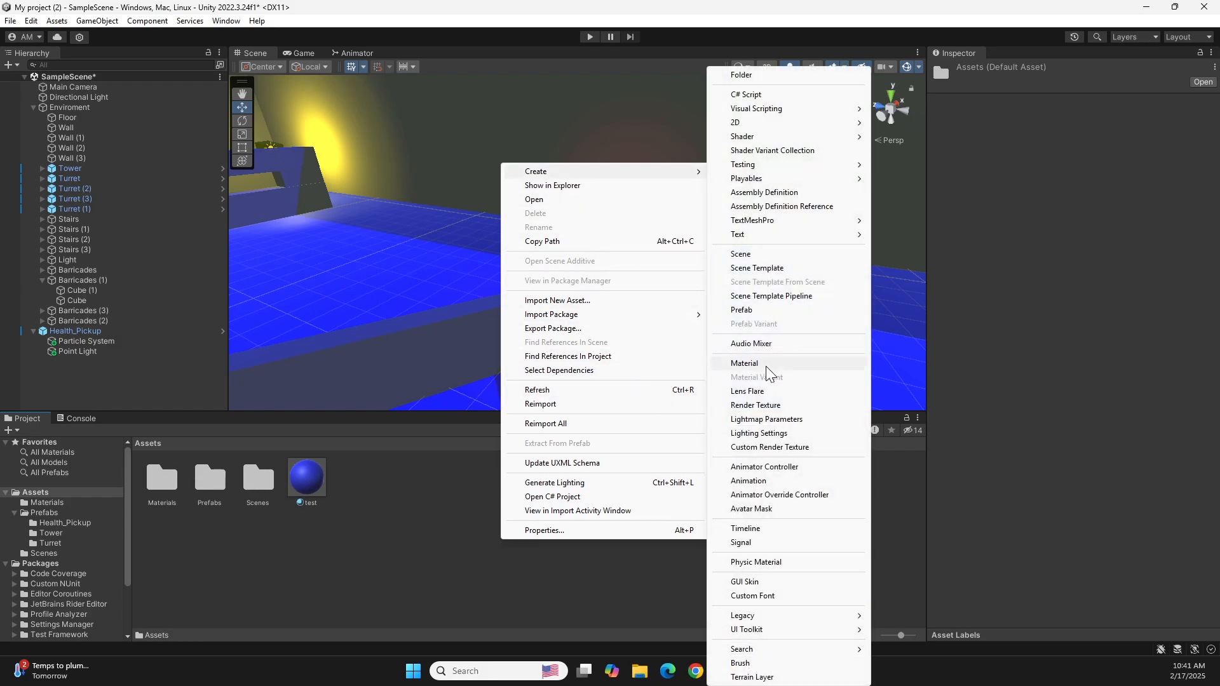
click(215, 541)
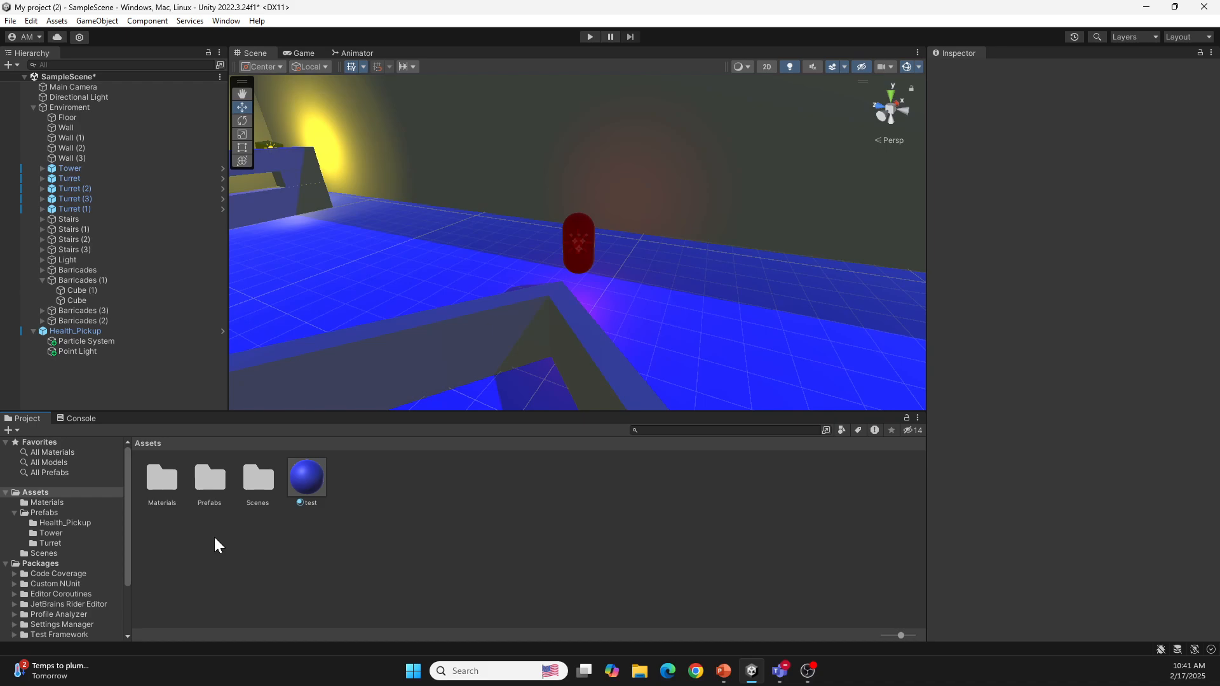
double_click(169, 481)
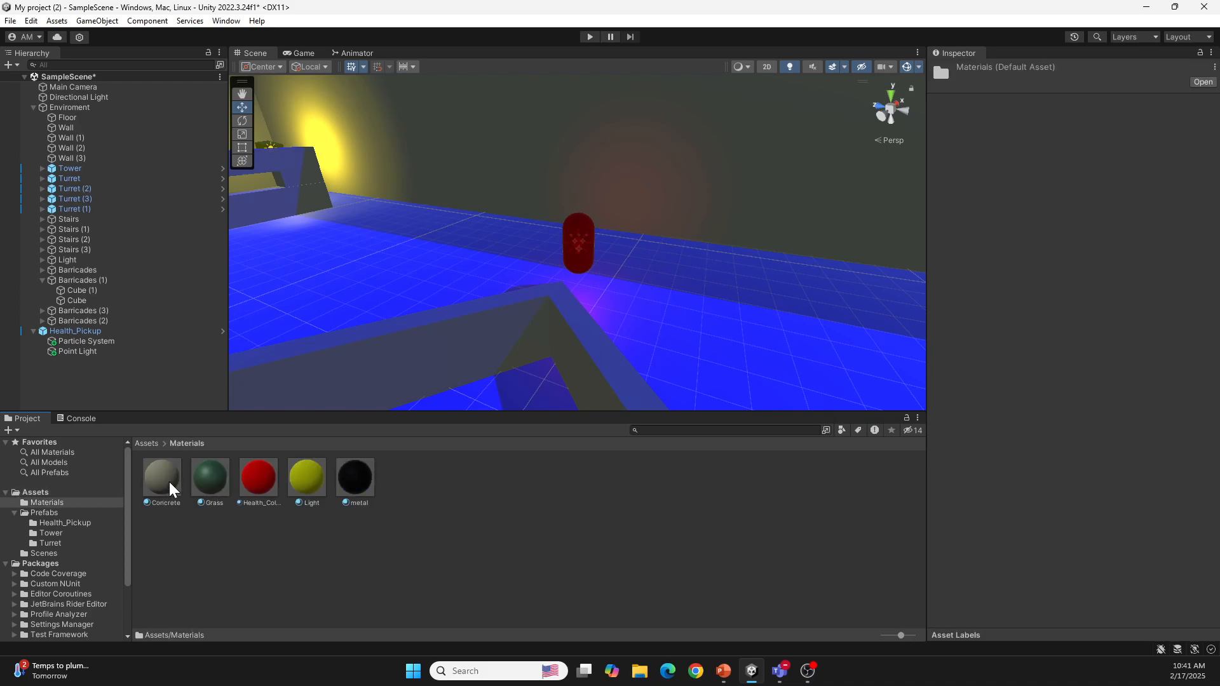
click(274, 481)
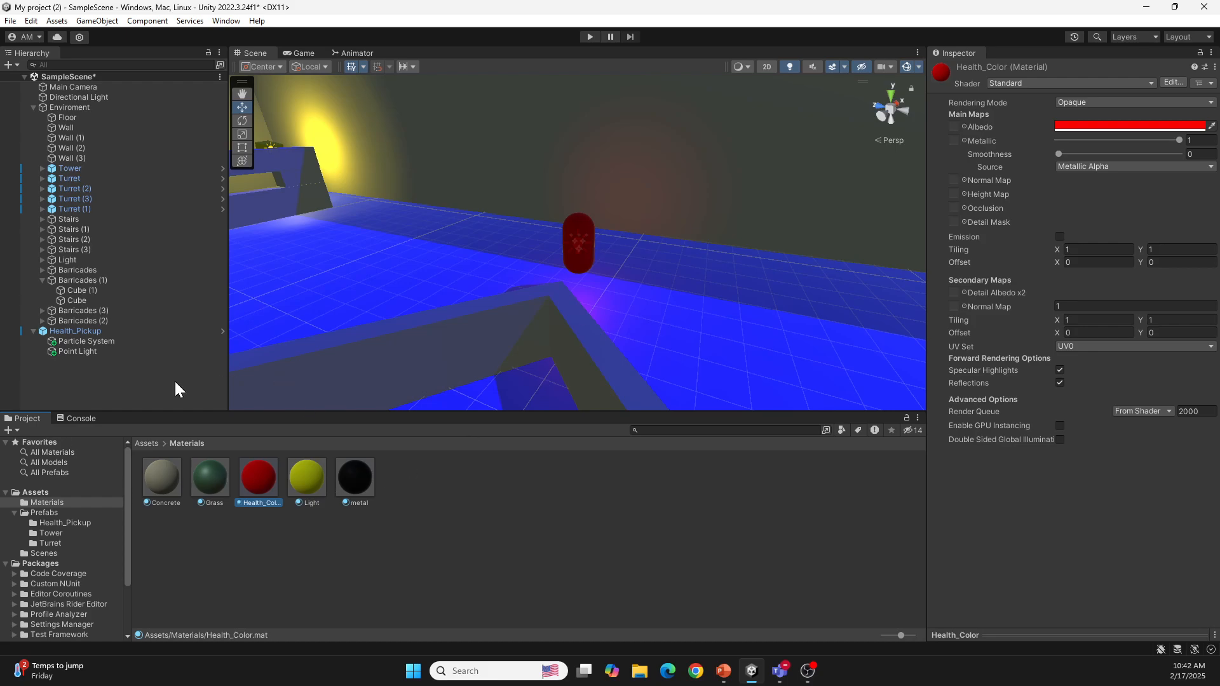
Step: Open the Health_Pickup folder under Prefabs and view the Capsule prefab's properties
click(148, 445)
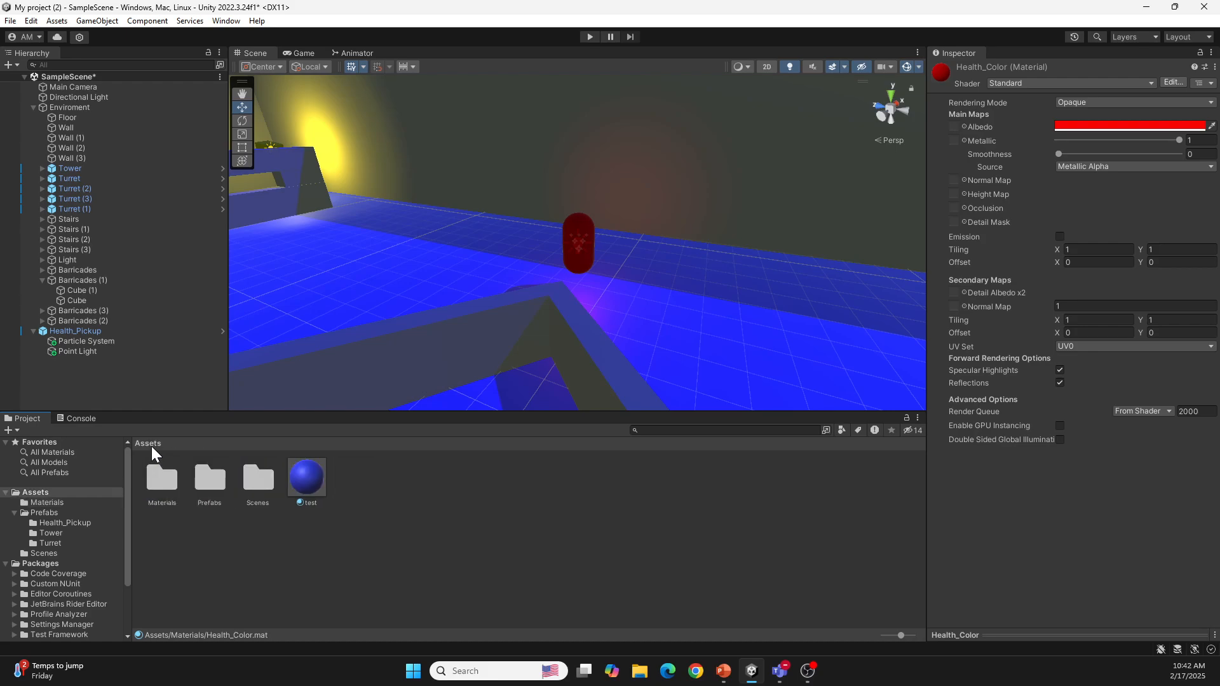
double_click(210, 488)
double_click(166, 487)
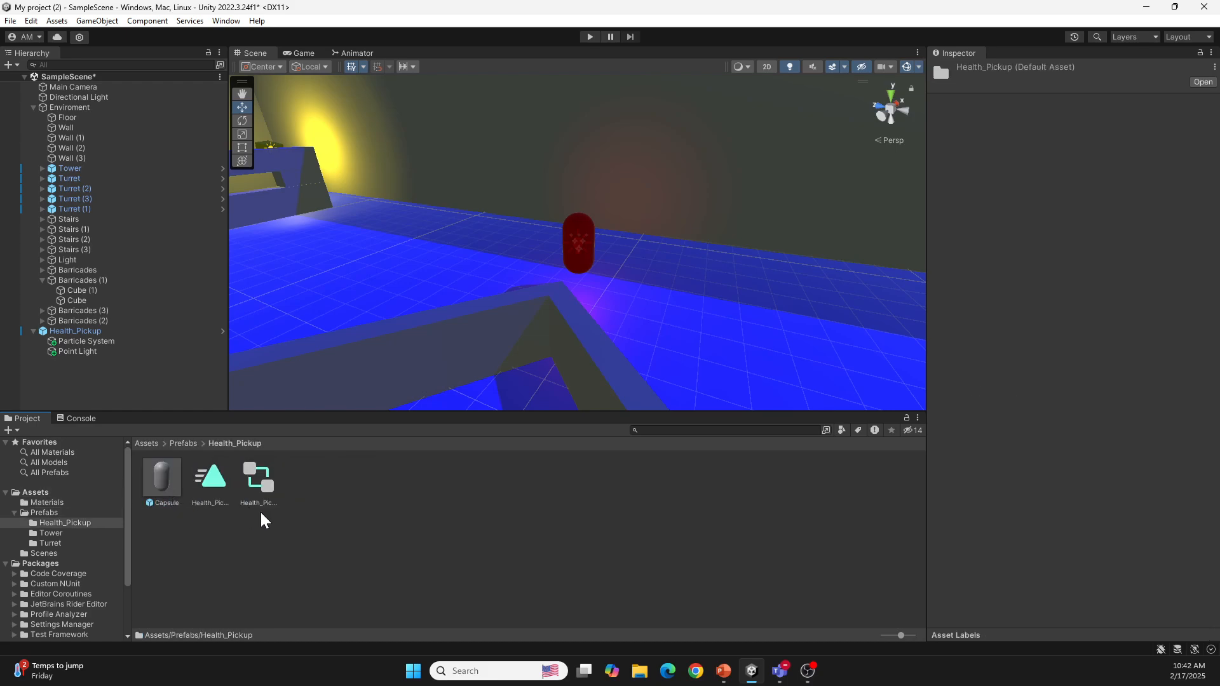
click(163, 478)
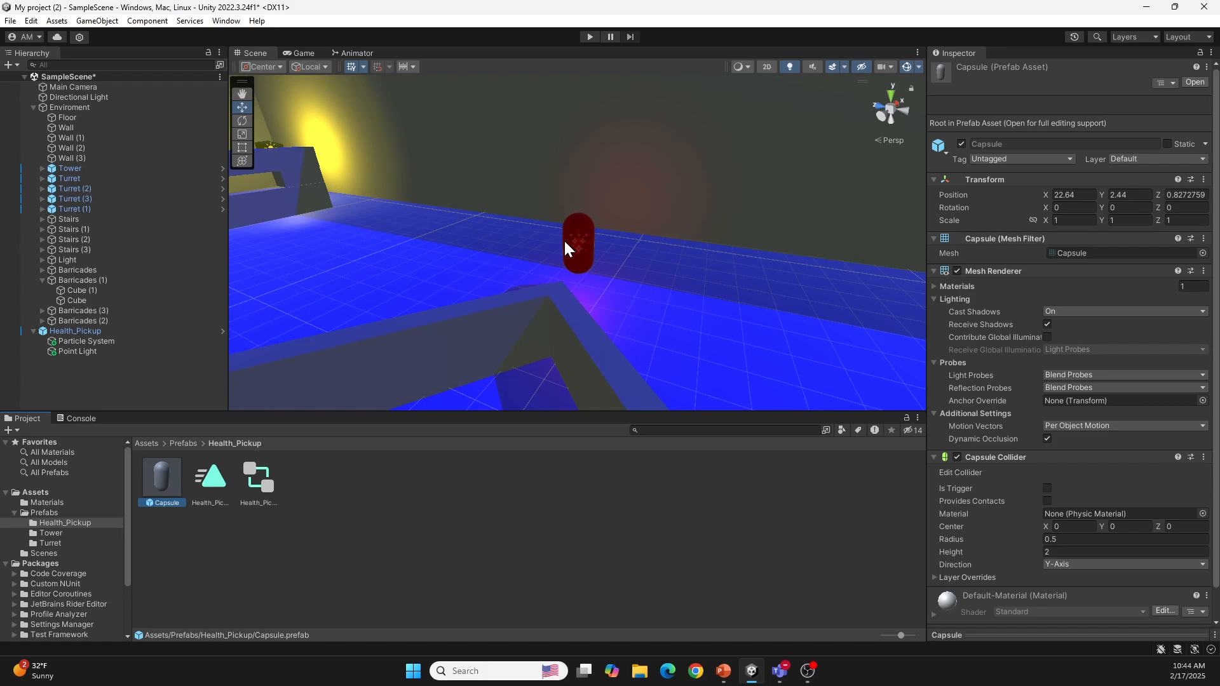
Step: Switch to PowerPoint and return to the Health Pickup Creation slide
mouse_move(792, 682)
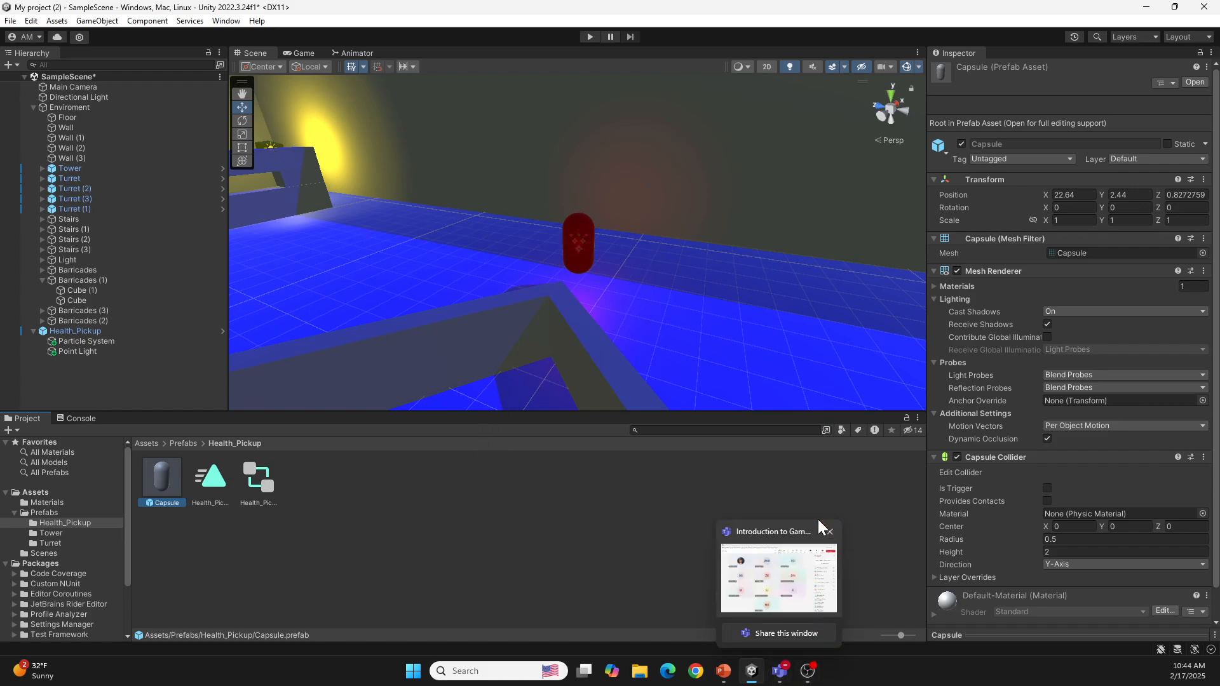
click(724, 671)
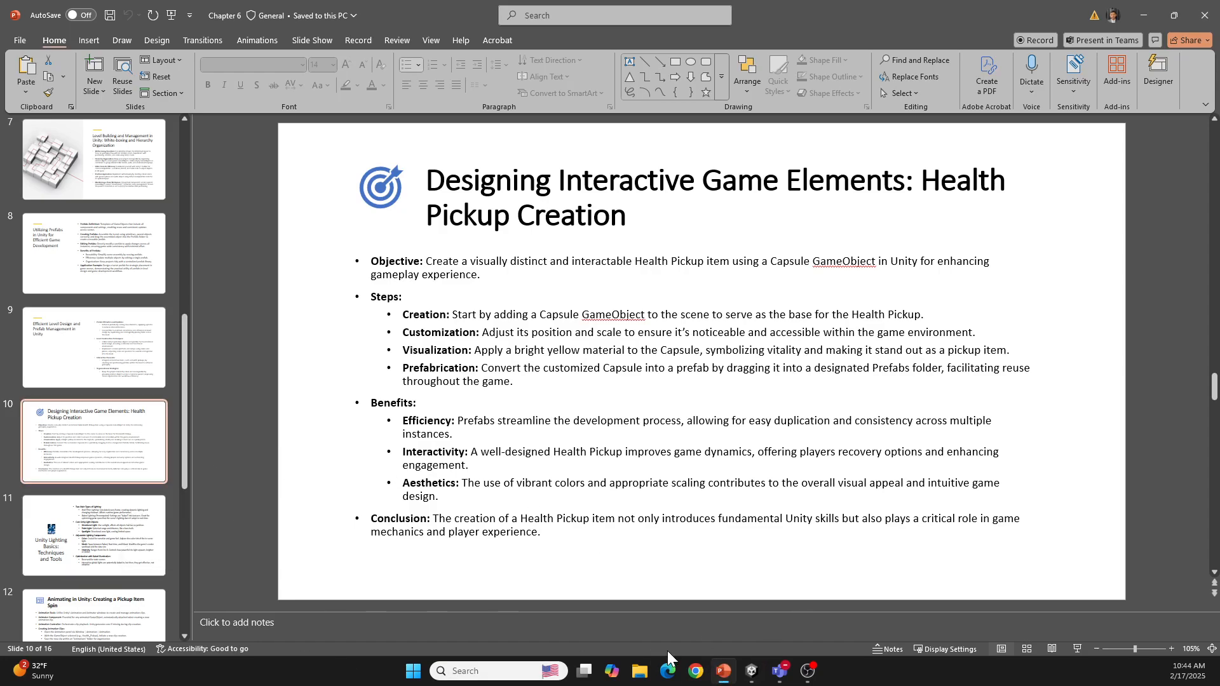
click(807, 671)
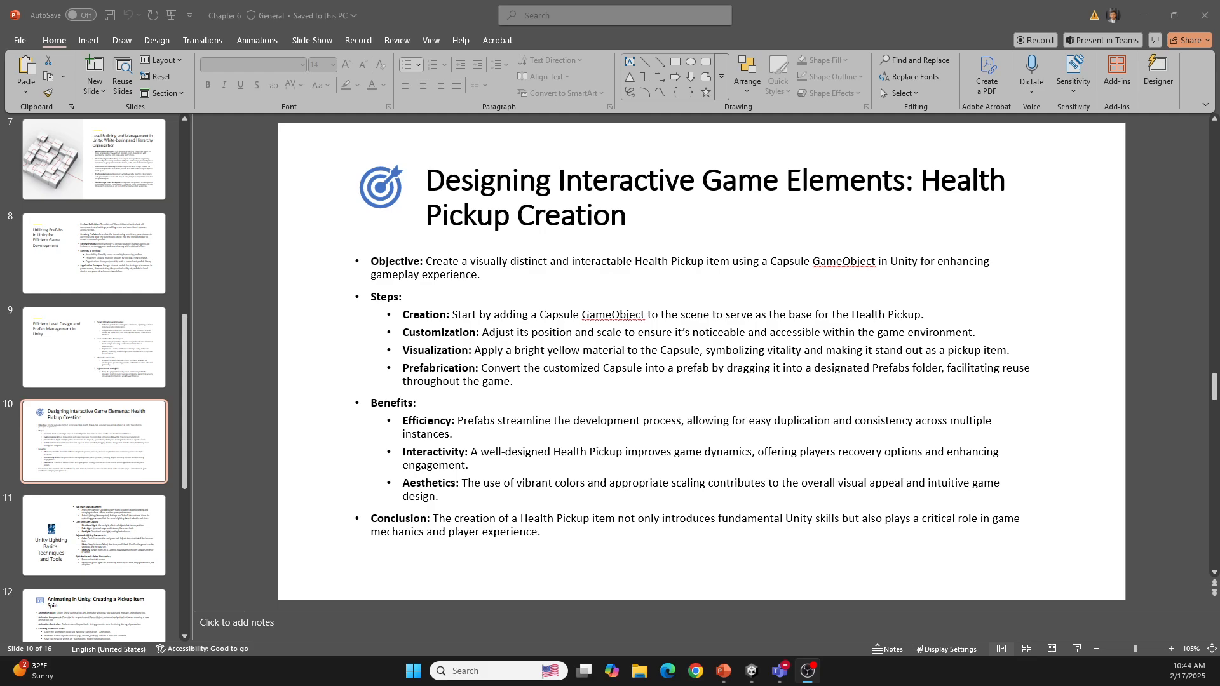